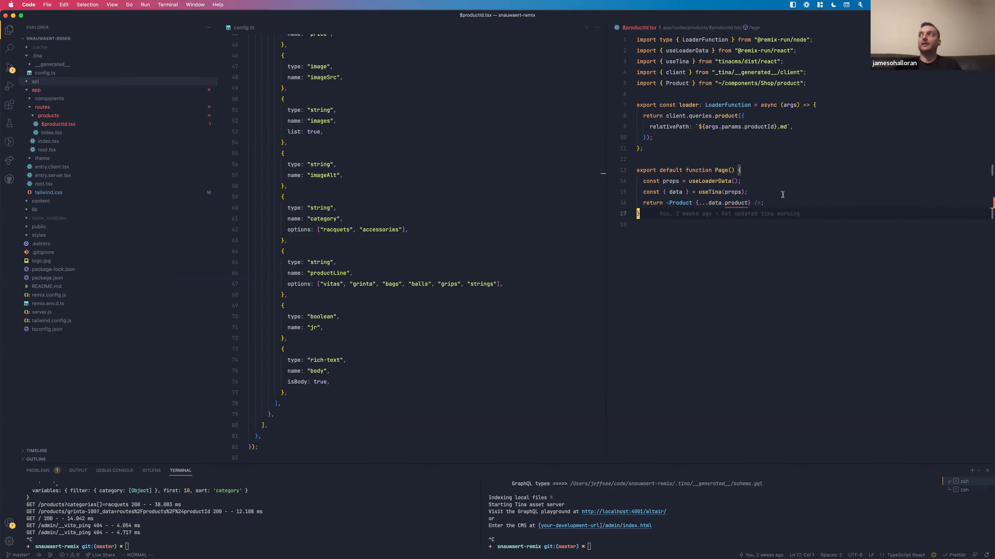
- Review the Product component usage in the product route and the product collection schema in config.ts
left_click(690, 202)
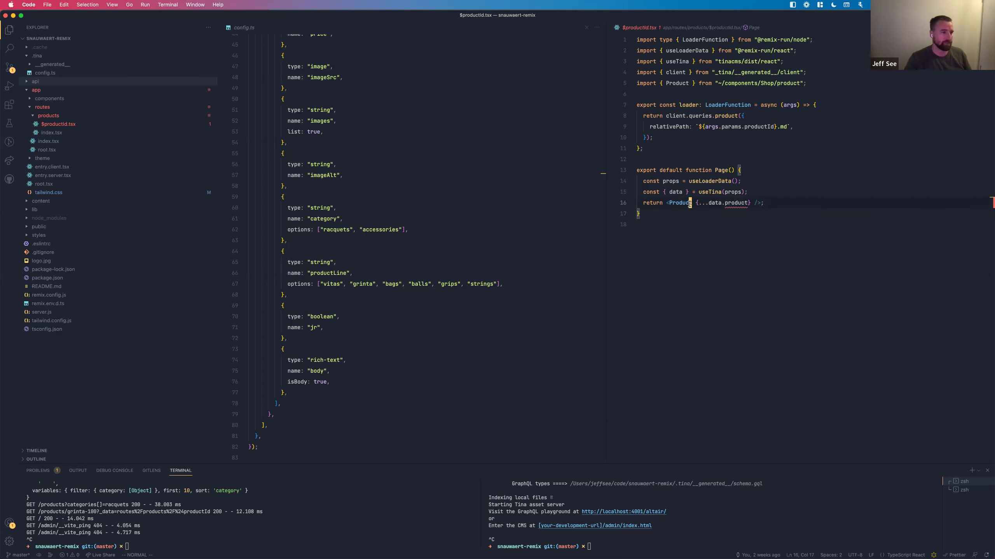
left_click(98, 111)
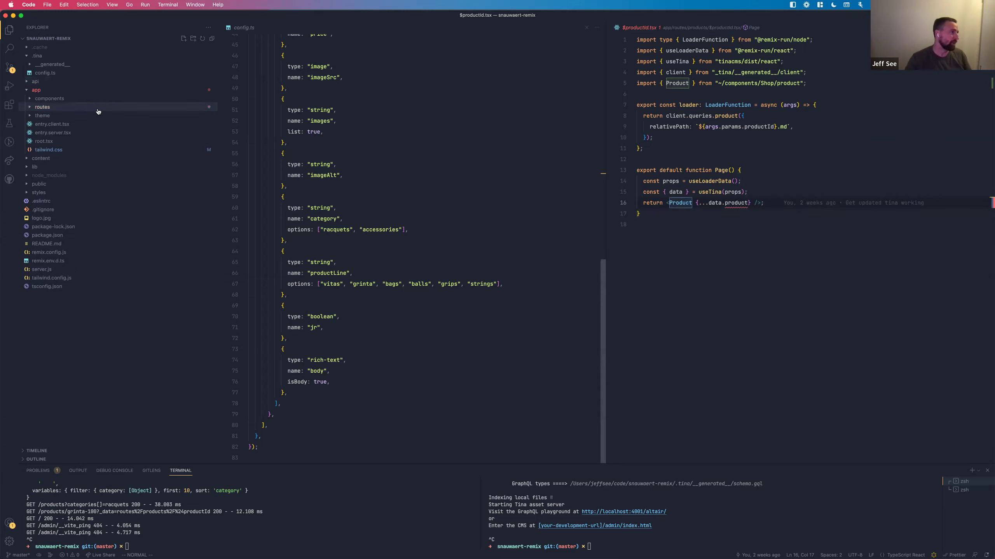
scroll(338, 222, "up", 10)
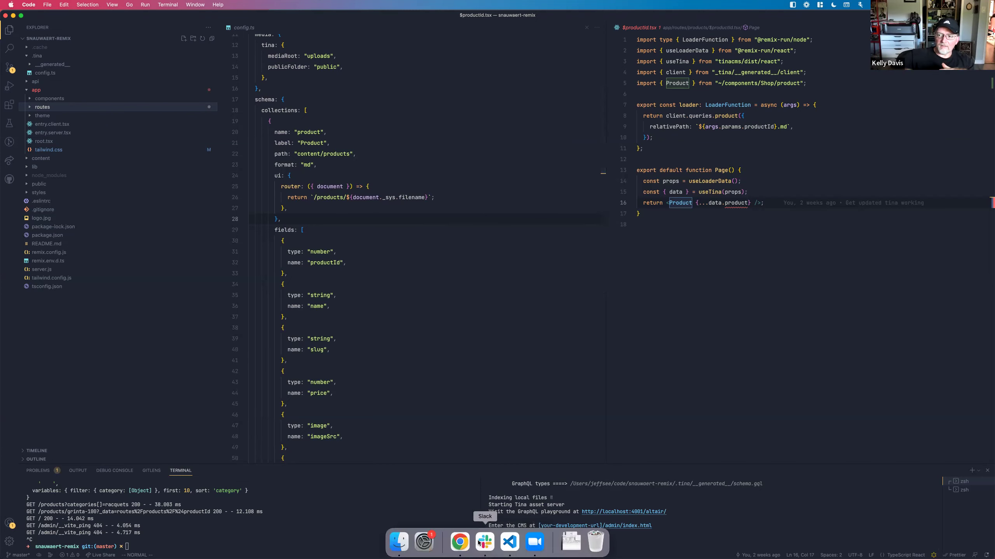
- Switch to Chrome and open the All Racquets category in the tennis shop's TinaCMS preview
left_click(459, 543)
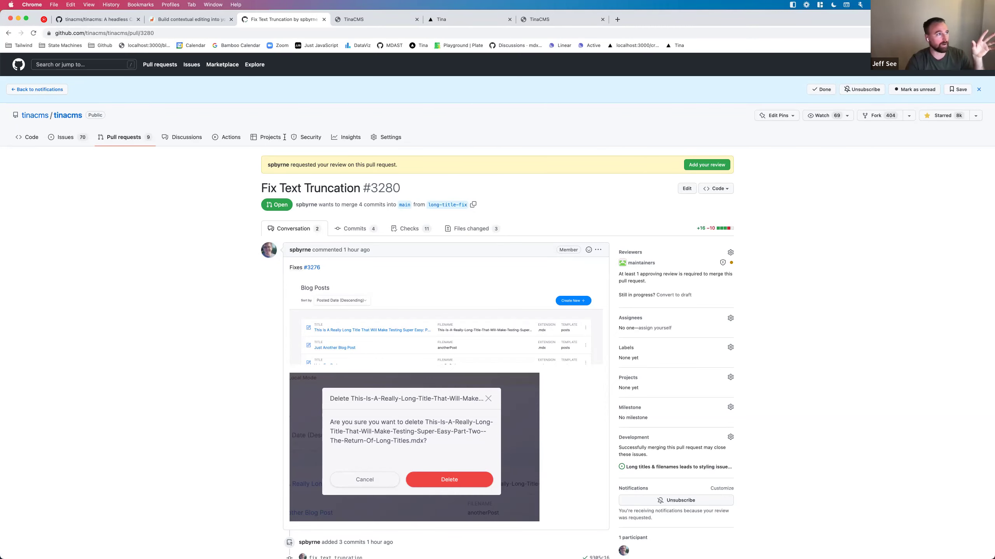
left_click(462, 19)
left_click(543, 19)
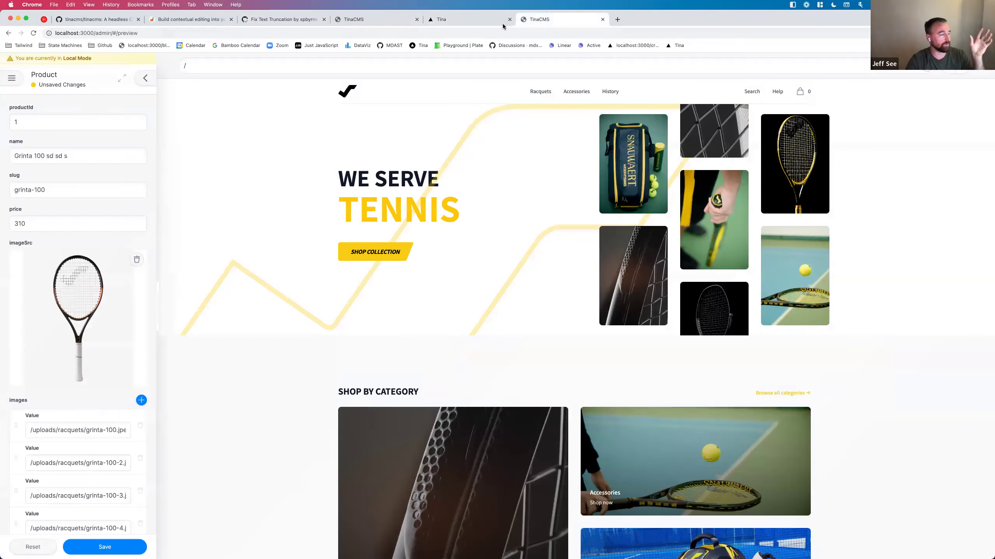
left_click(540, 92)
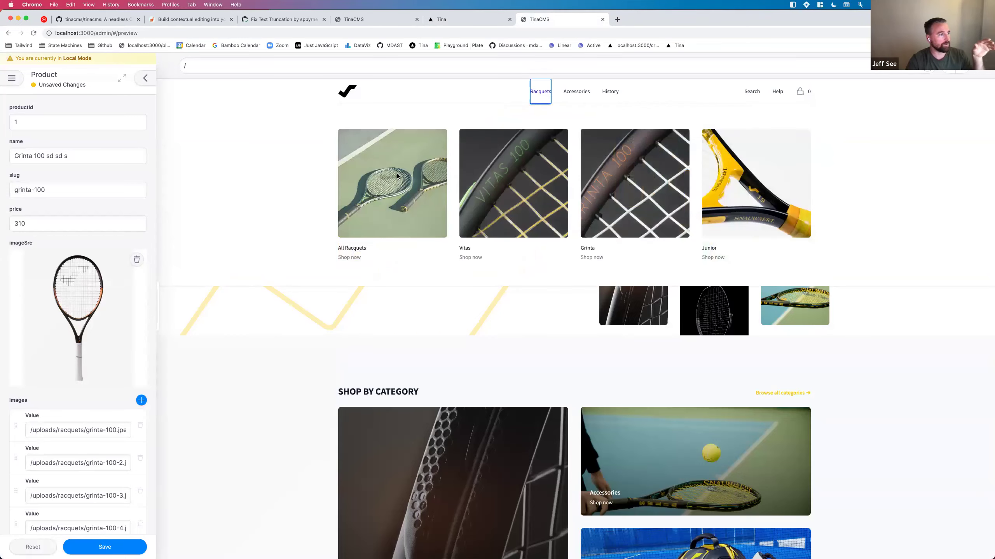
left_click(397, 176)
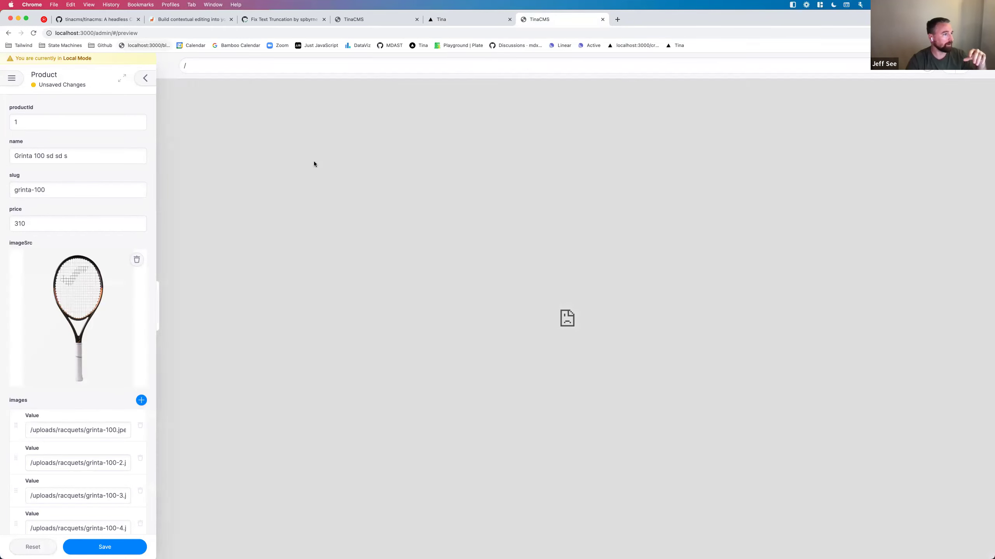
key("super+Tab")
key("super+Tab")
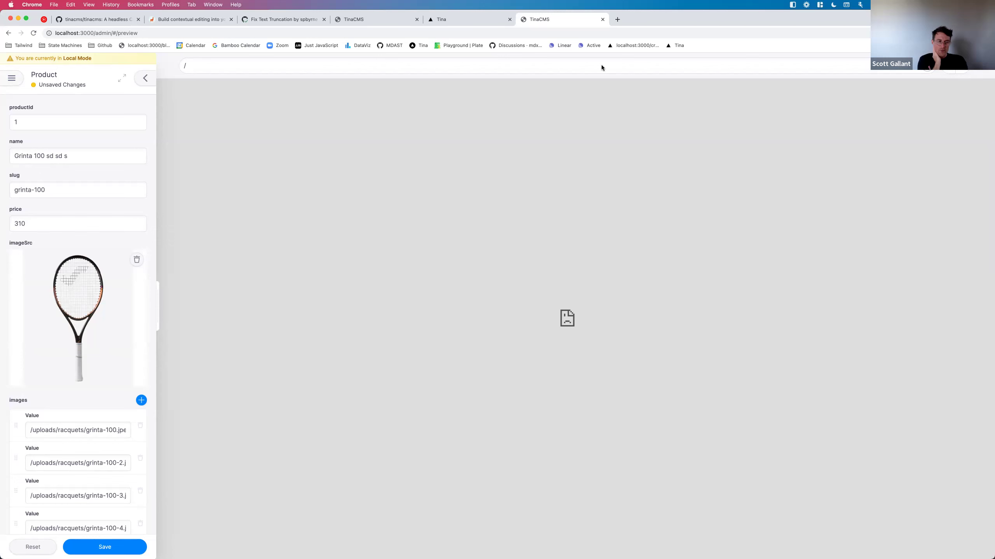
- Close the tennis shop's TinaCMS preview and search Google for awkosocko in a new tab
left_click(603, 19)
left_click(520, 195)
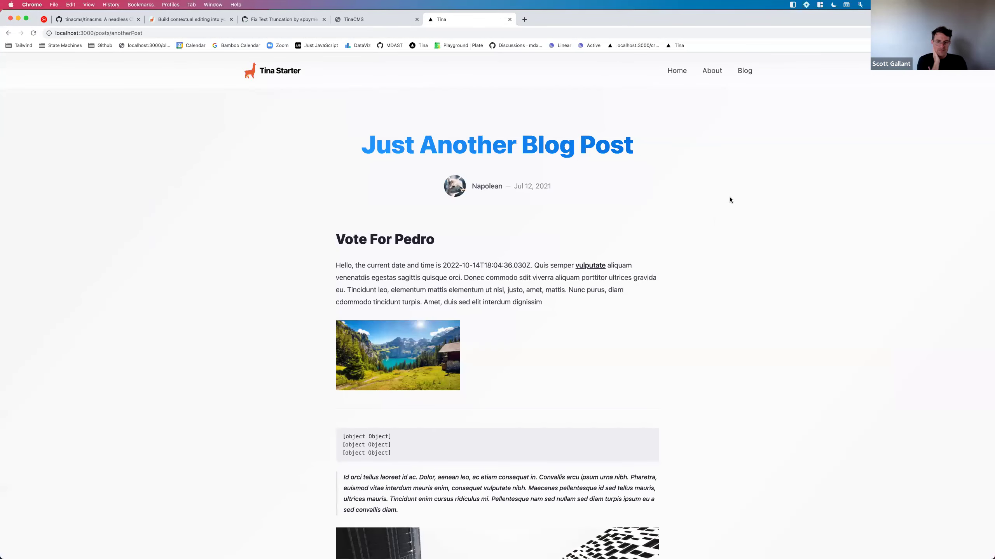
key("super+t")
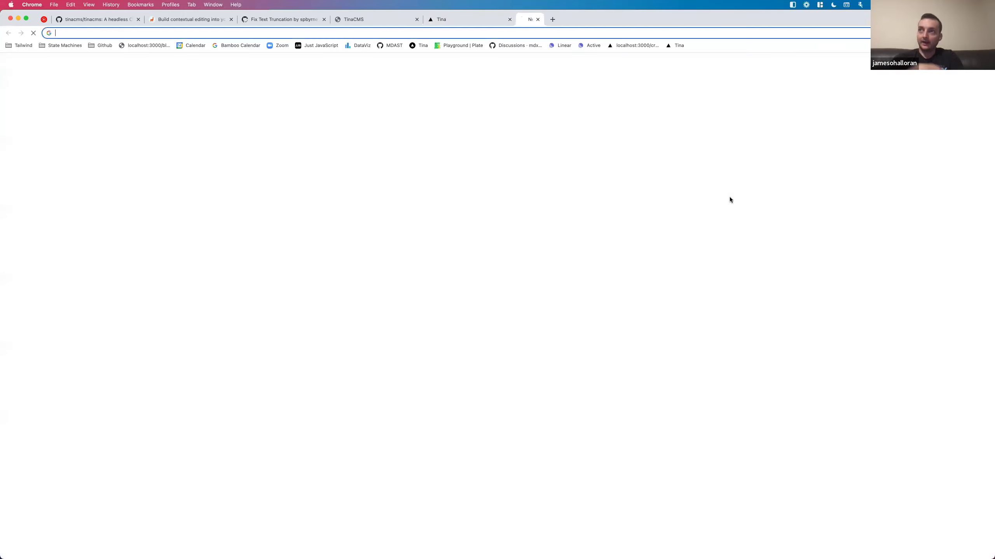
type("awkosocko")
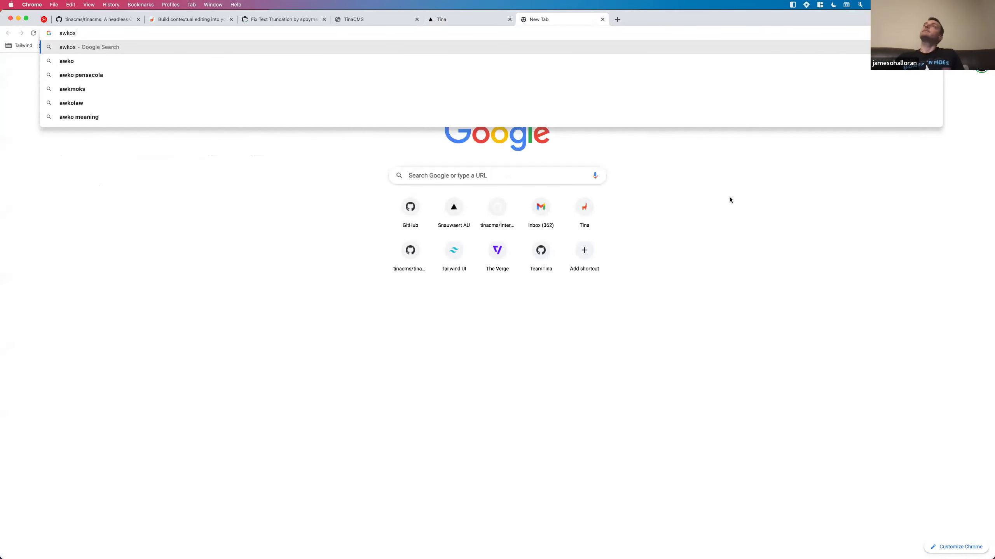
key("Return")
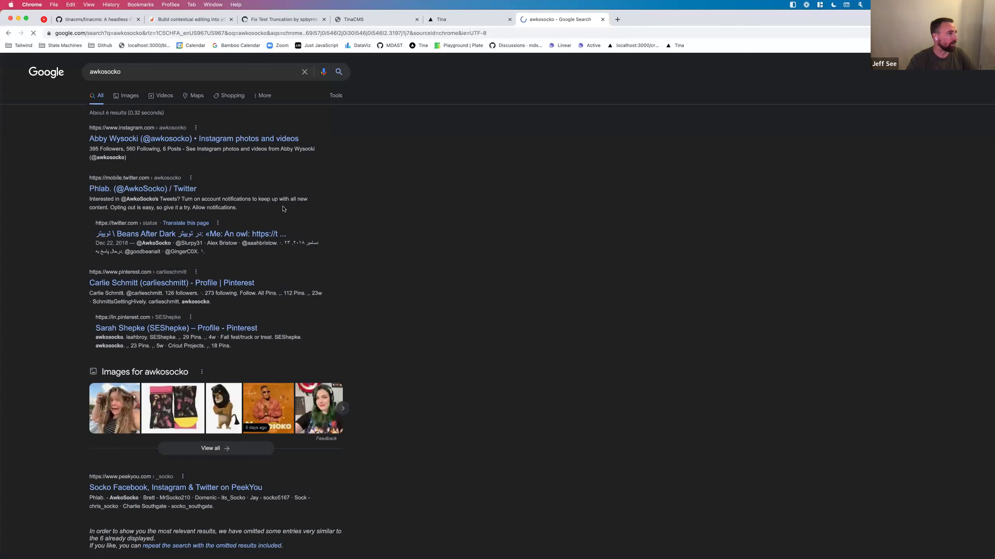
- Change the Google search to awkosoko
left_click(102, 73)
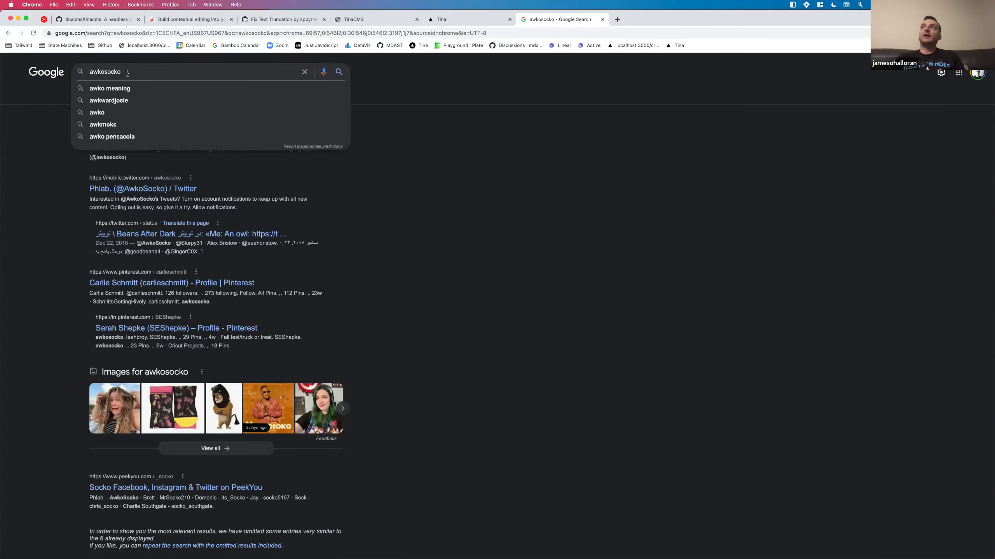
scroll(114, 91, "down", 3)
scroll(114, 91, "up", 3)
key("super+a")
type("awk")
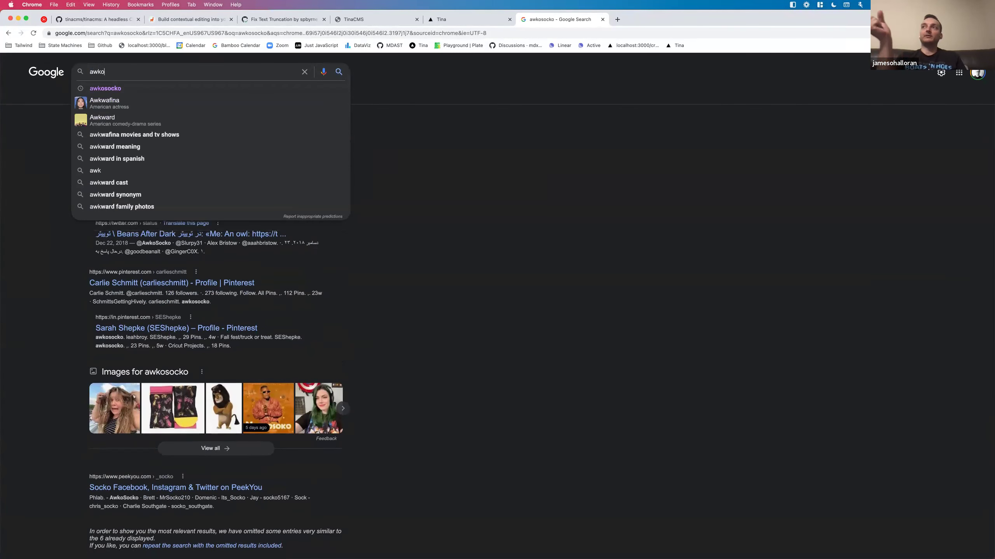
key("BackSpace")
type("kosoko")
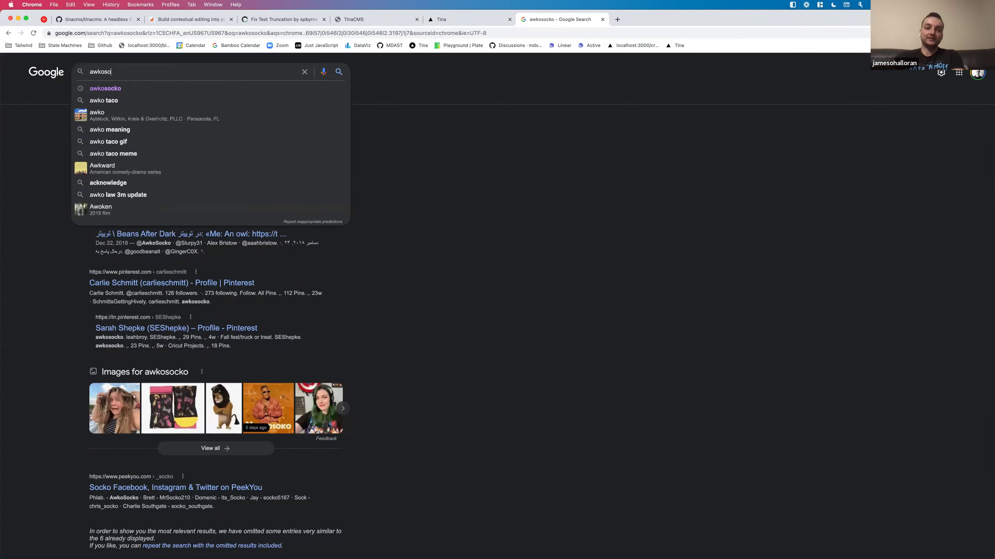
key("Return")
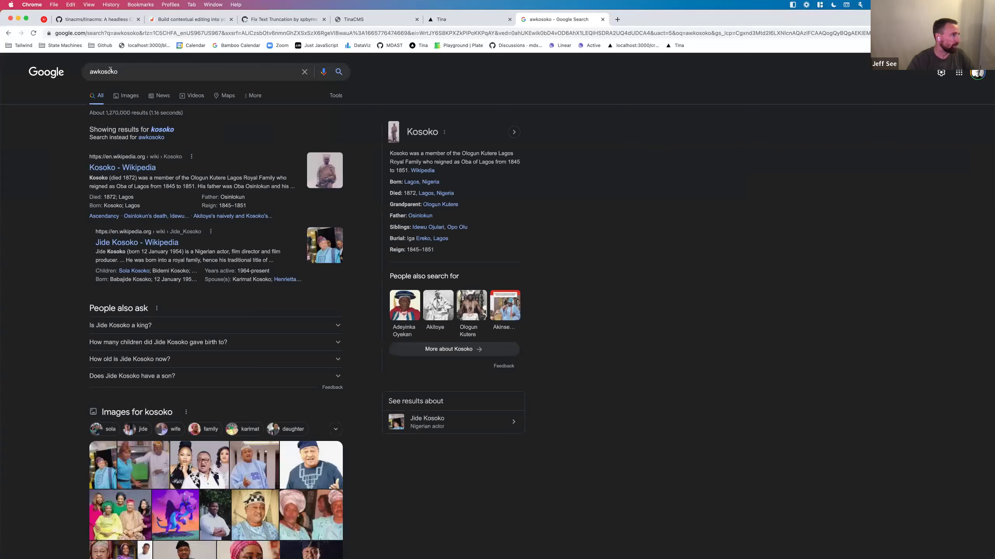
- Run the Google search for awkosocko again
left_click(111, 71)
key("super+l")
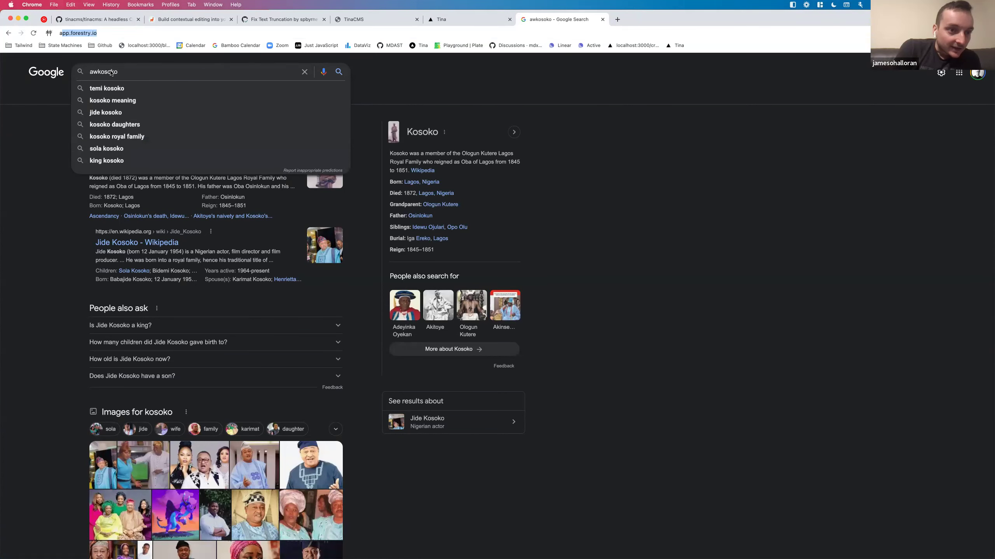
type("awk")
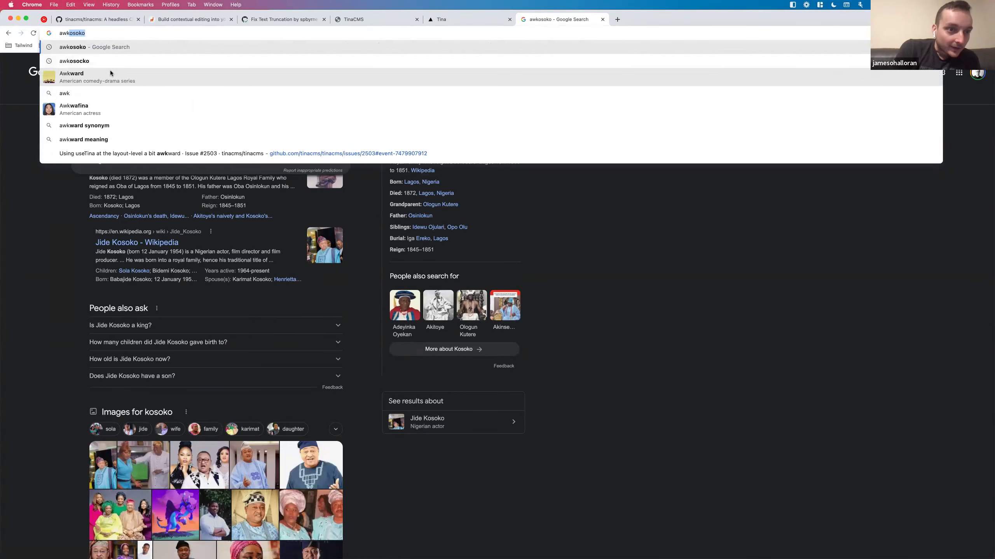
type("osocko")
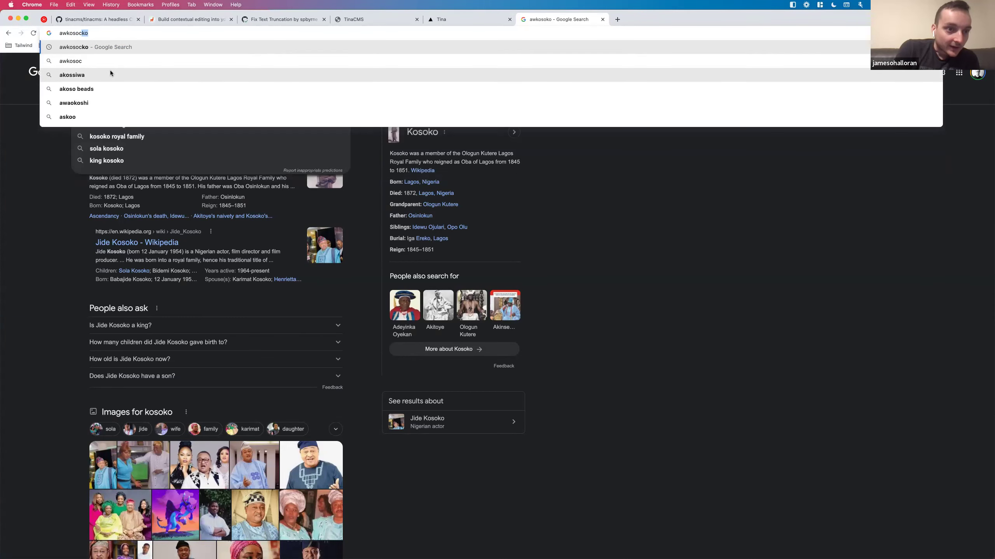
key("Return")
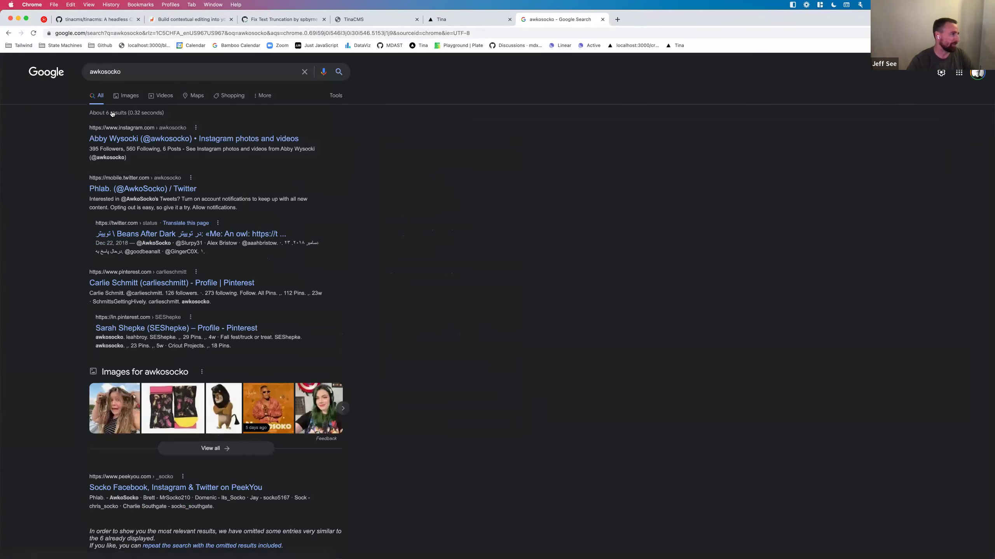
- Clear the search query and try to open the website awkosocko.com directly
left_click(136, 67)
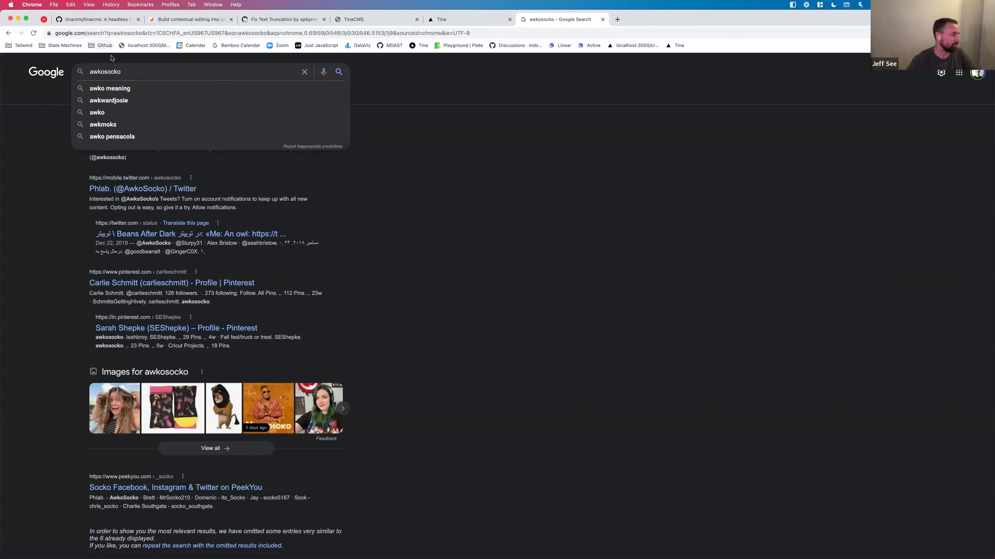
key("super+a")
key("BackSpace")
left_click(116, 32)
type("awkosocko.com")
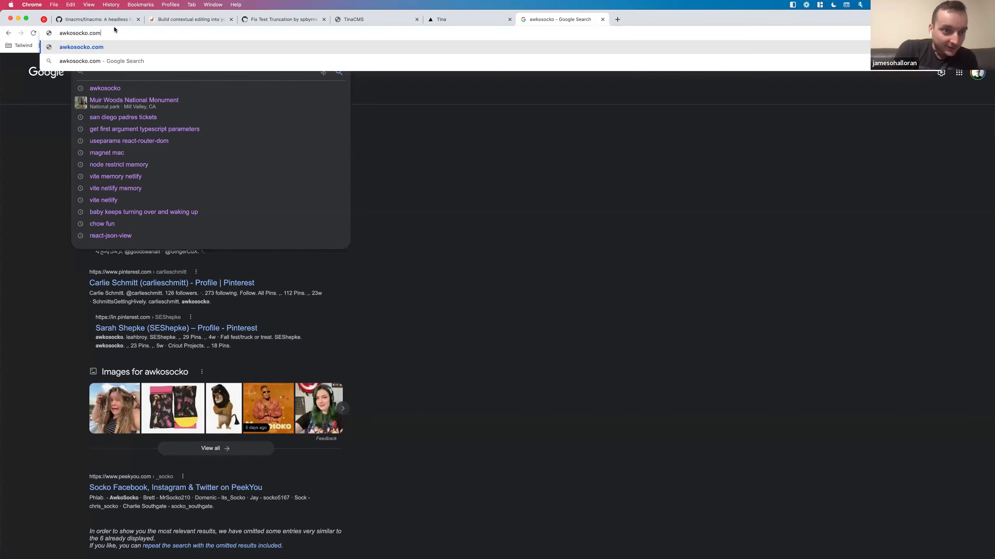
key("Return")
- Correct the web address and try to open awkosockco.com
left_click(114, 32)
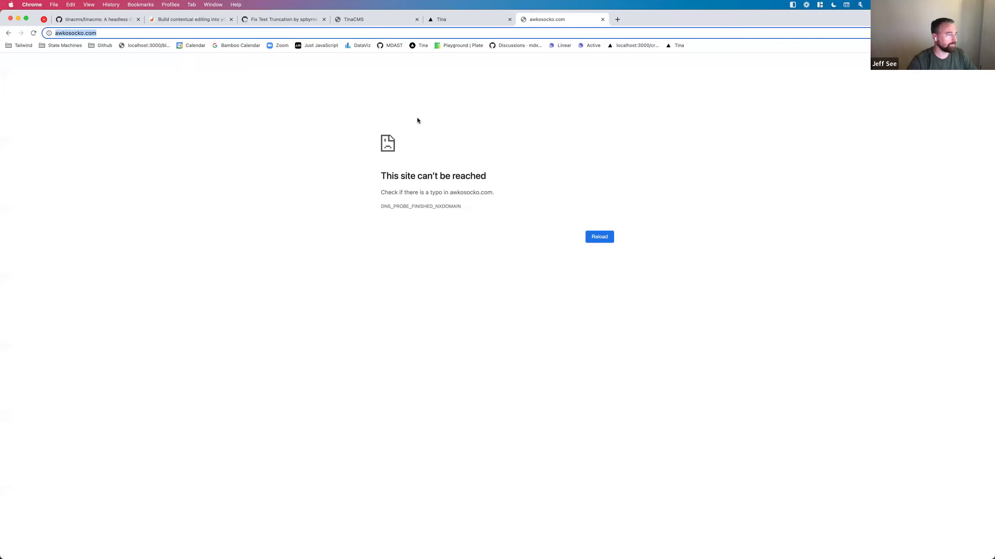
left_click(176, 32)
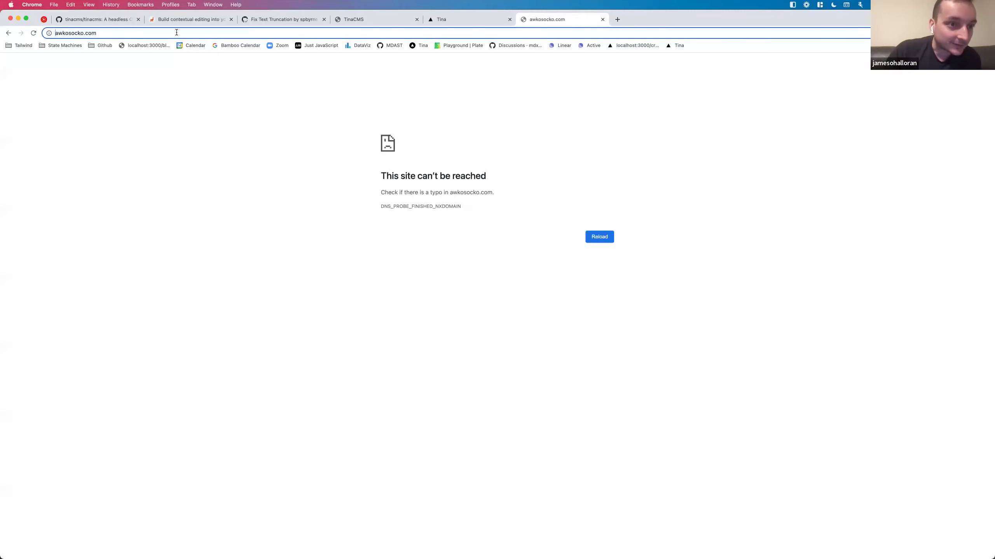
key("BackSpace")
key("BackSpace")
key("BackSpace")
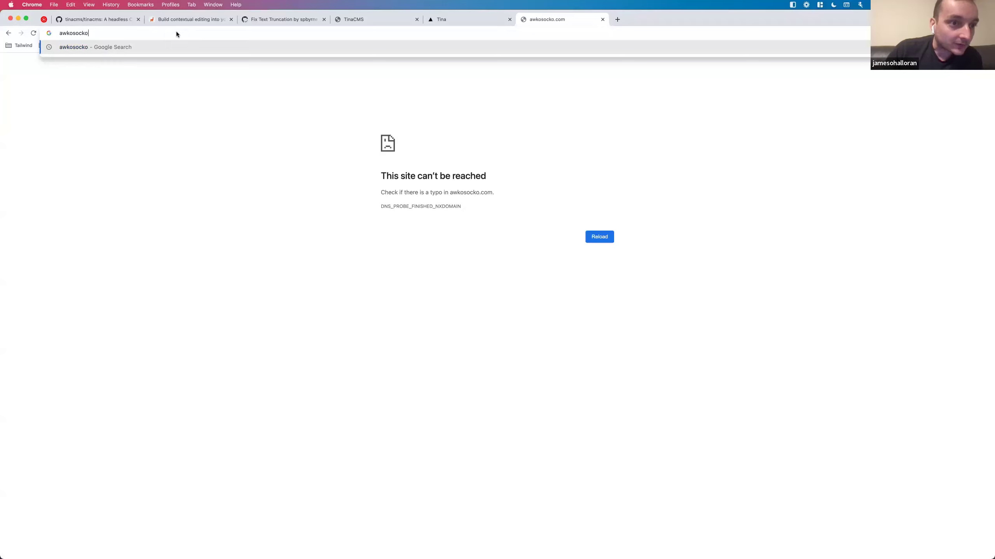
key("BackSpace")
key("BackSpace")
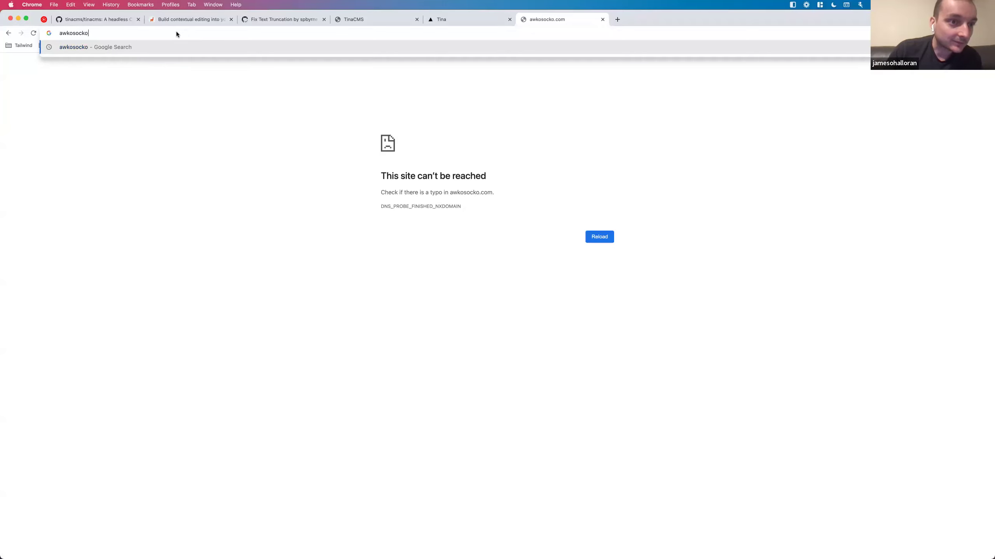
type("co.com")
key("Return")
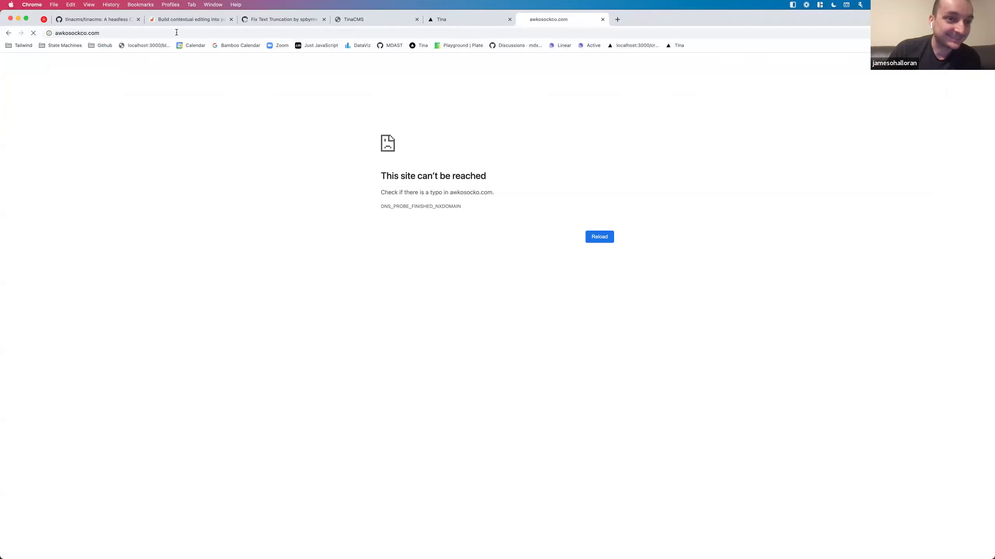
- Search Google for awkosockco and open the Awko Sock Co website from the results
left_click(177, 32)
key("Right")
key("BackSpace")
key("BackSpace")
key("BackSpace")
key("BackSpace")
key("BackSpace")
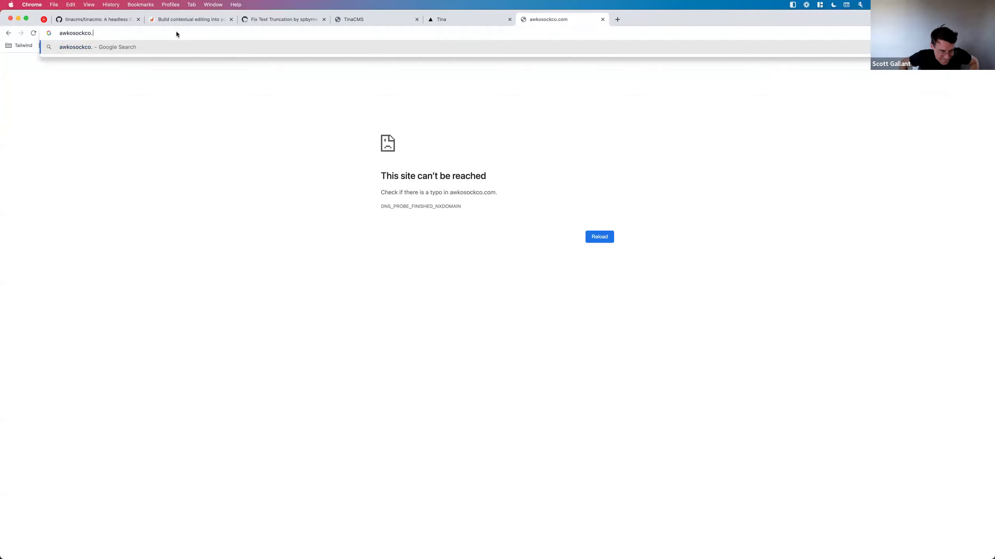
key("BackSpace")
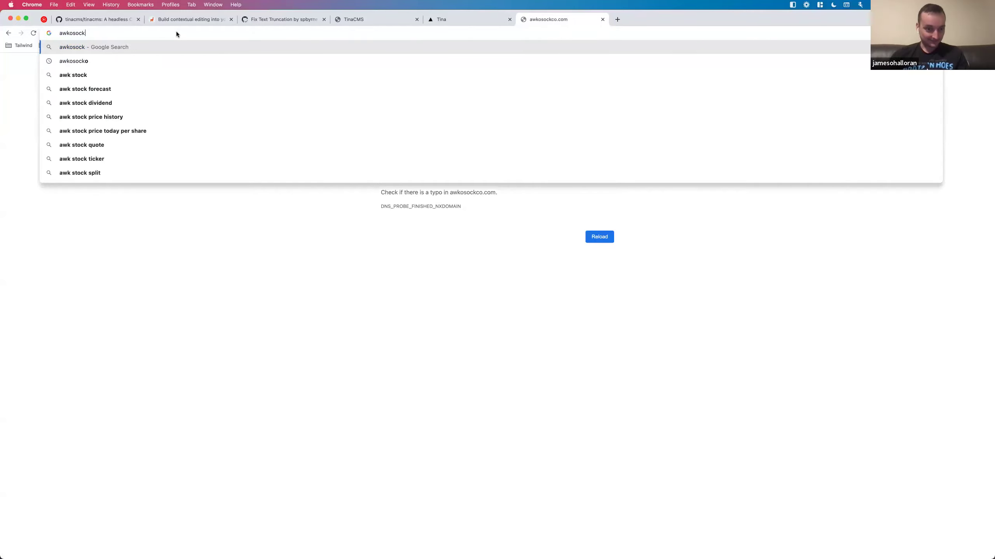
type("co.co")
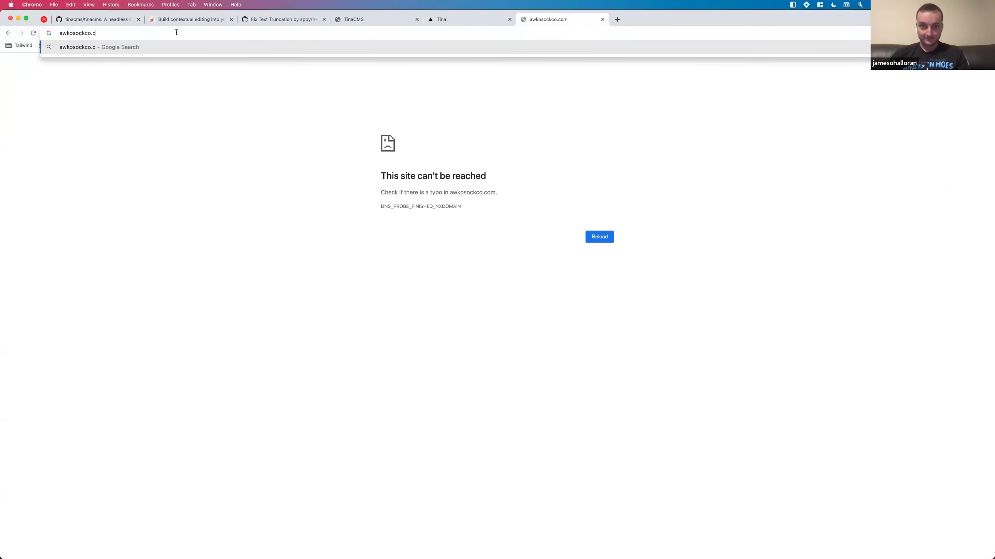
key("BackSpace")
key("BackSpace")
key("BackSpace")
key("Return")
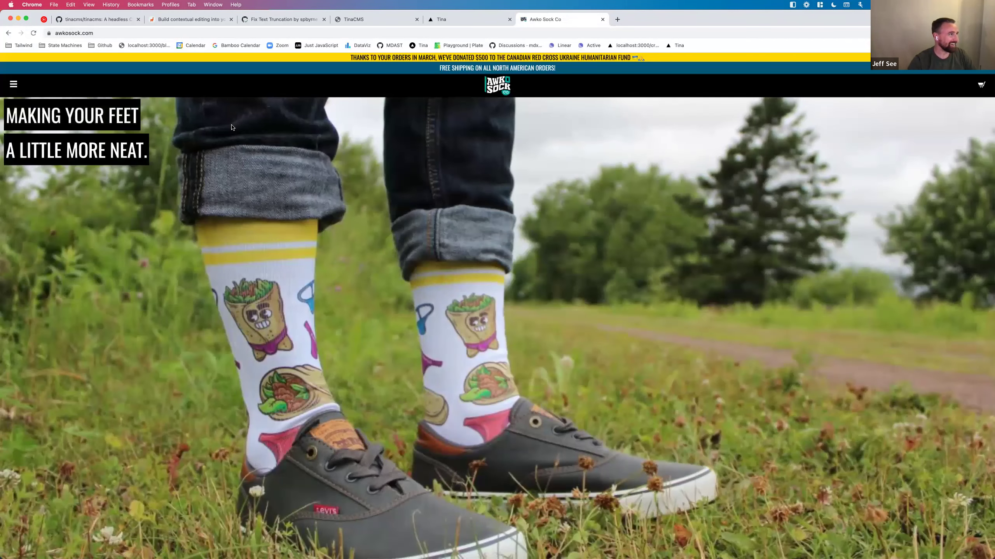
left_click(8, 34)
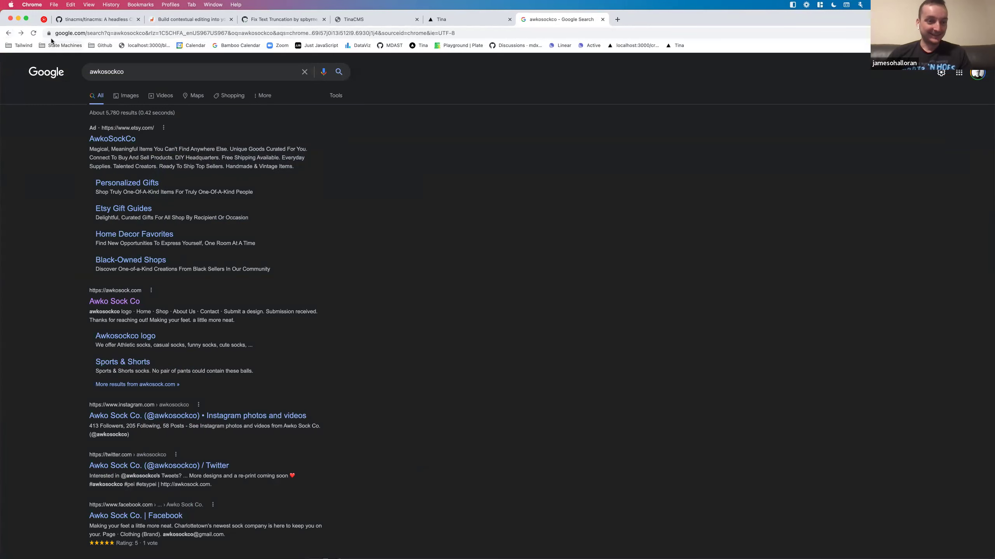
left_click(21, 33)
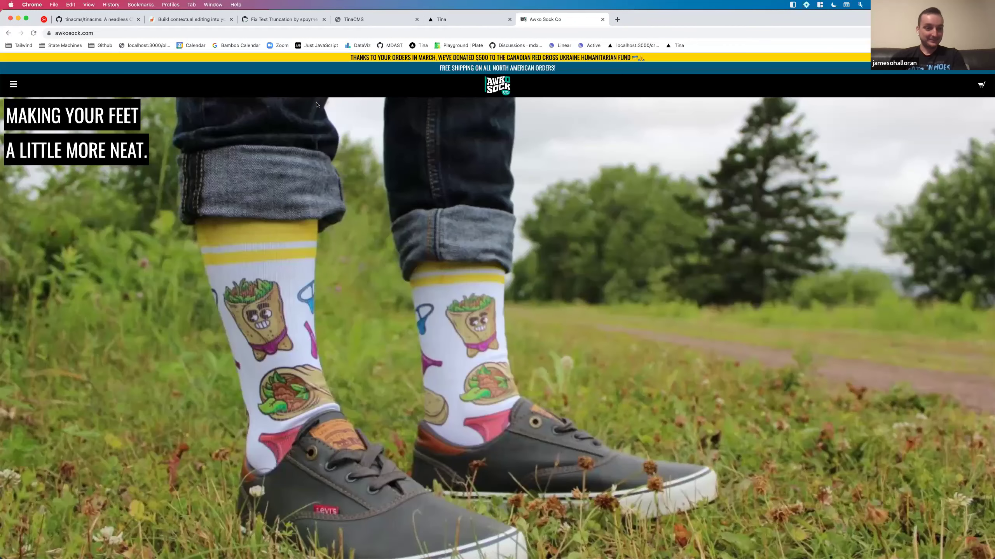
- Open the 90's & Neckties product page in the sock shop and view its available sizes
scroll(317, 105, "down", 10)
left_click(380, 192)
left_click(570, 254)
left_click(571, 254)
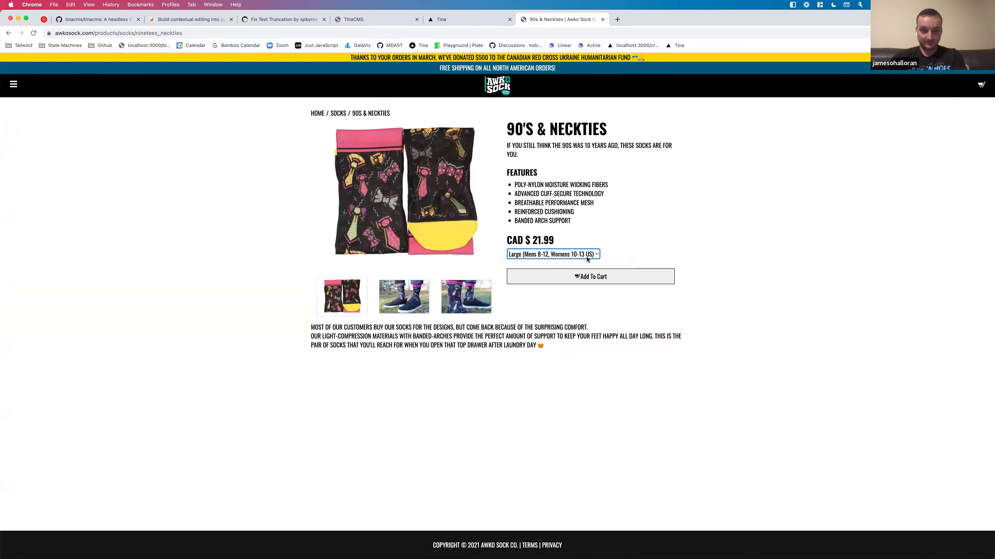
left_click(584, 257)
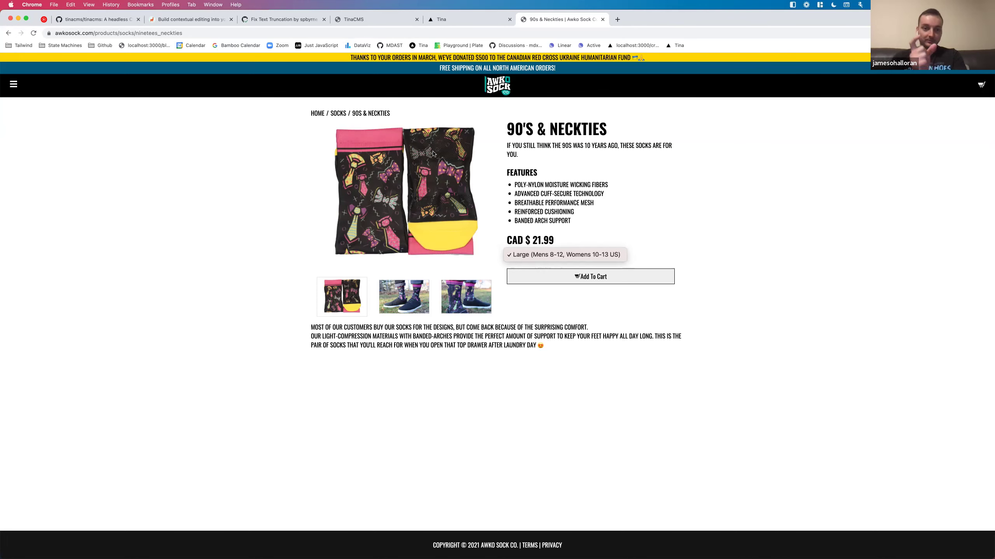
- Open the tall Bears, Beets, & Battlestar Galactica sock from the socks listing and check its size options
left_click(364, 114)
left_click(337, 114)
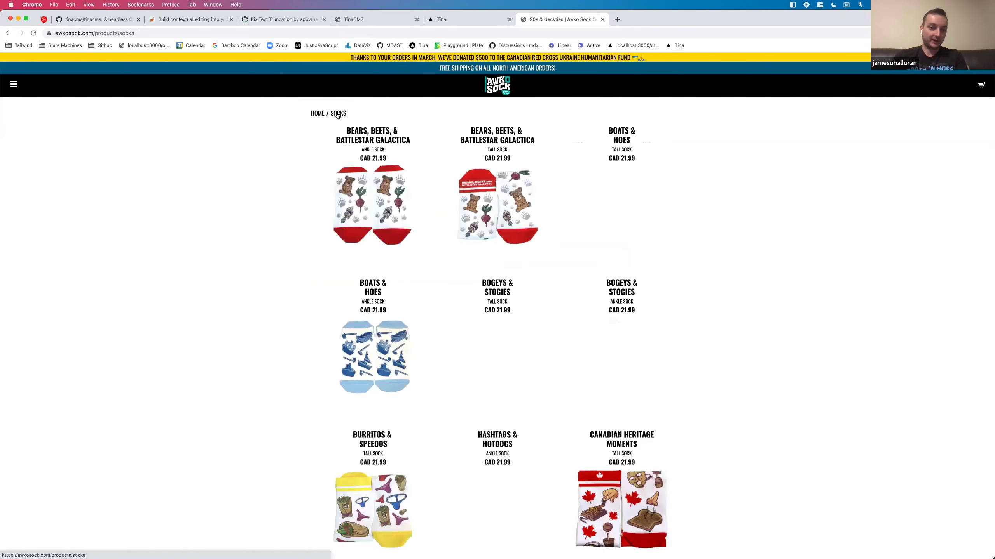
left_click(500, 258)
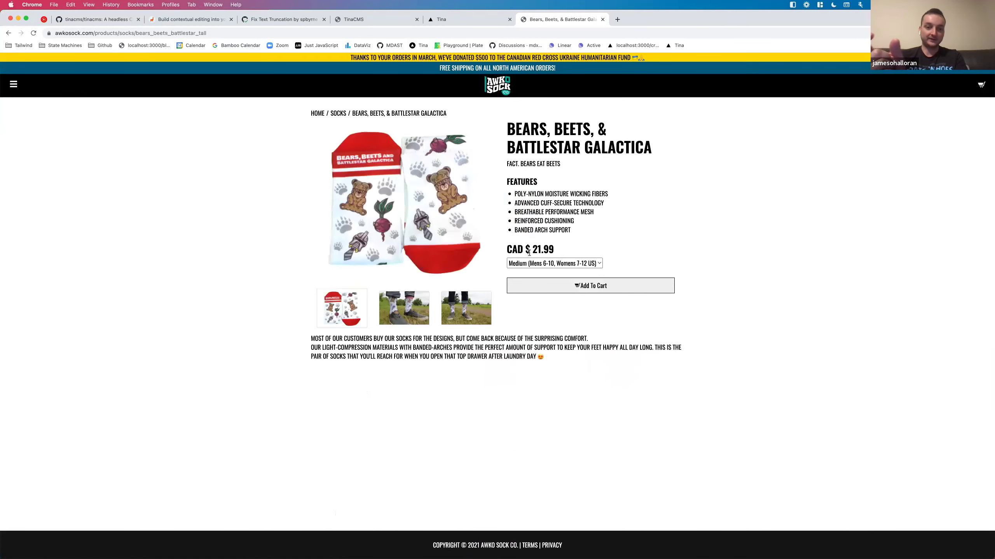
left_click(539, 266)
left_click(576, 243)
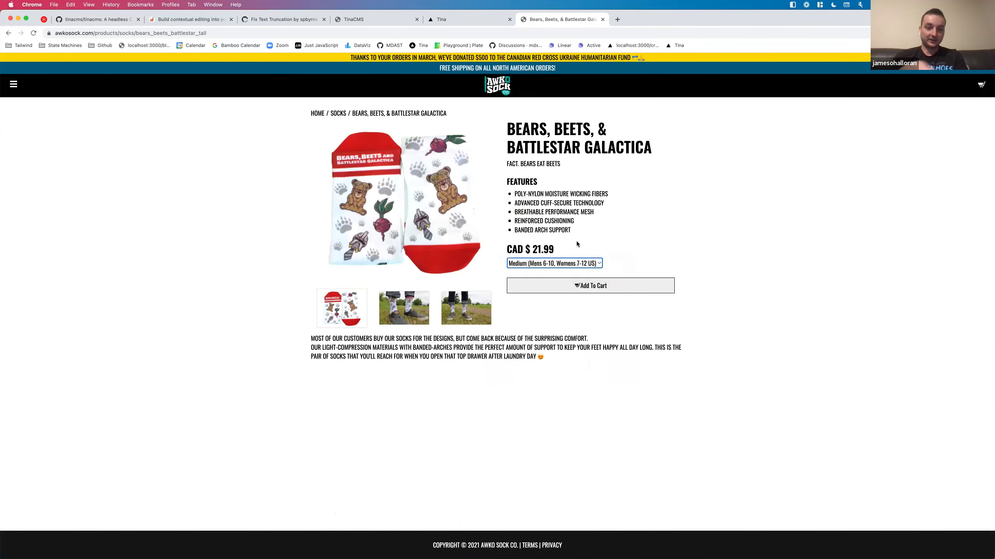
left_click(570, 267)
left_click(580, 251)
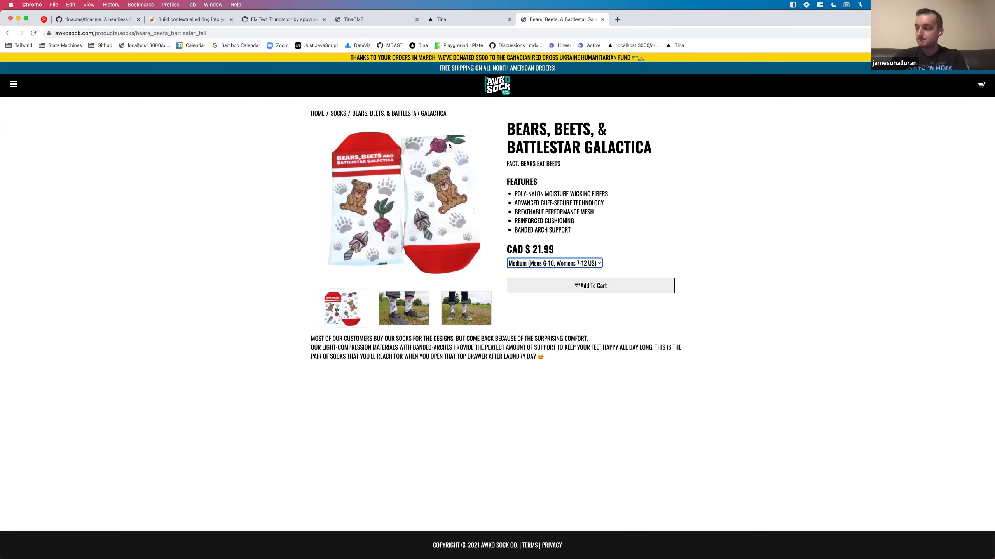
- Browse the socks listing and the site navigation, and open the ankle version of the Bears, Beets, & Battlestar Galactica sock
left_click(338, 113)
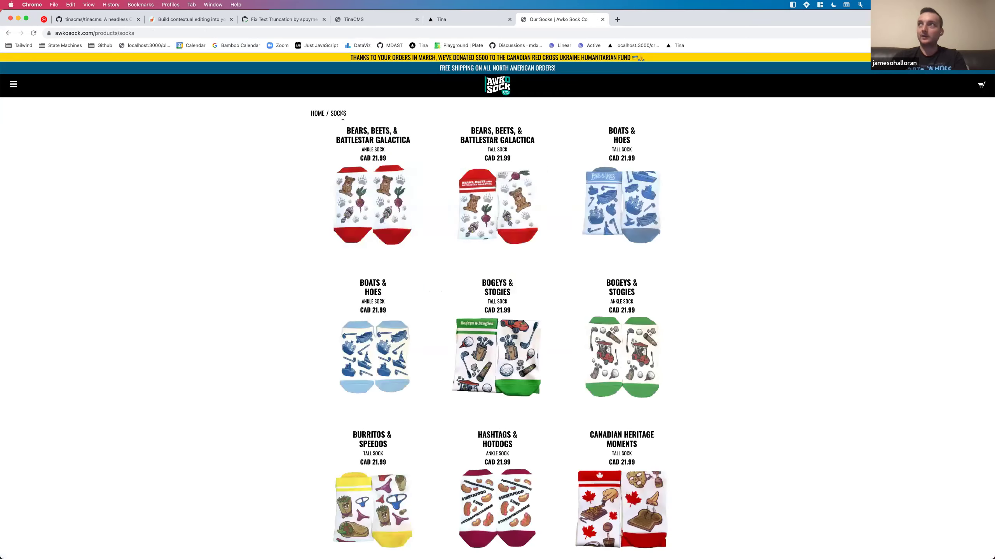
scroll(344, 120, "down", 10)
scroll(344, 120, "up", 15)
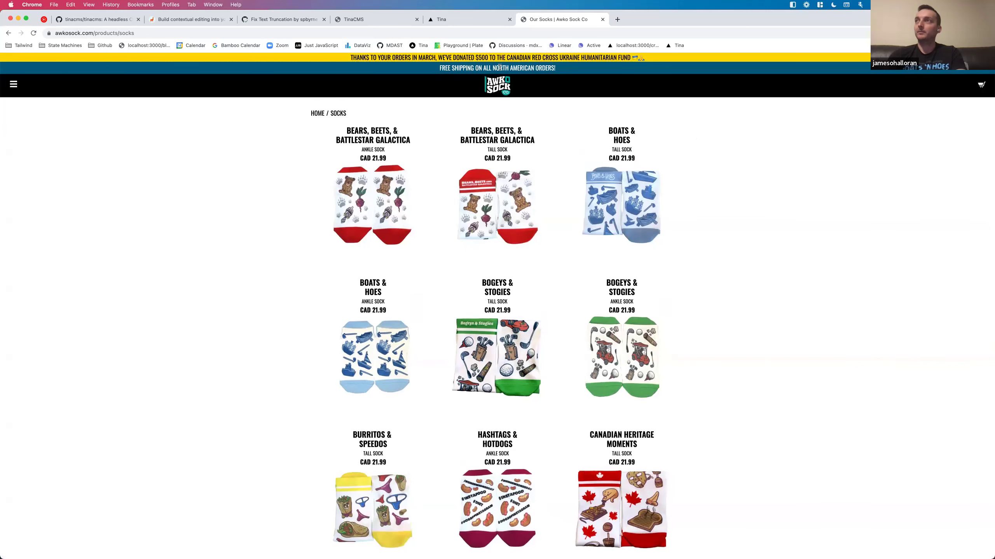
left_click(15, 91)
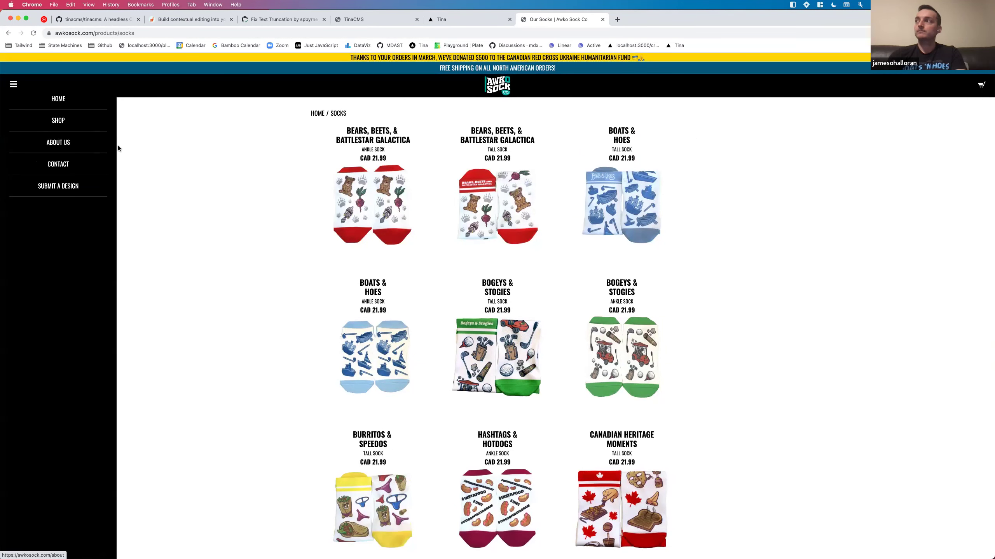
left_click(360, 187)
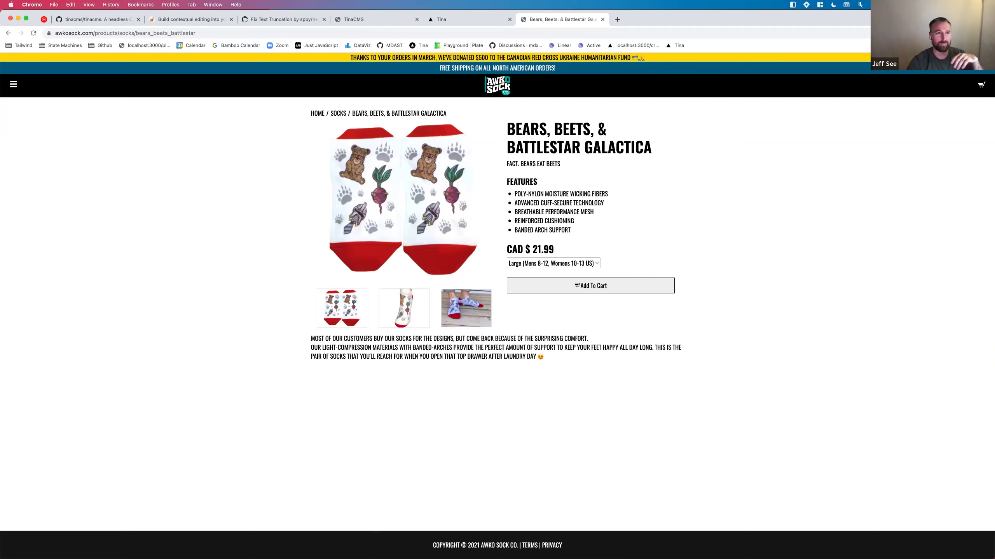
- Close the Awko Sock store page and return to the Just Another Blog Post page of the Tina Starter site
left_click(602, 19)
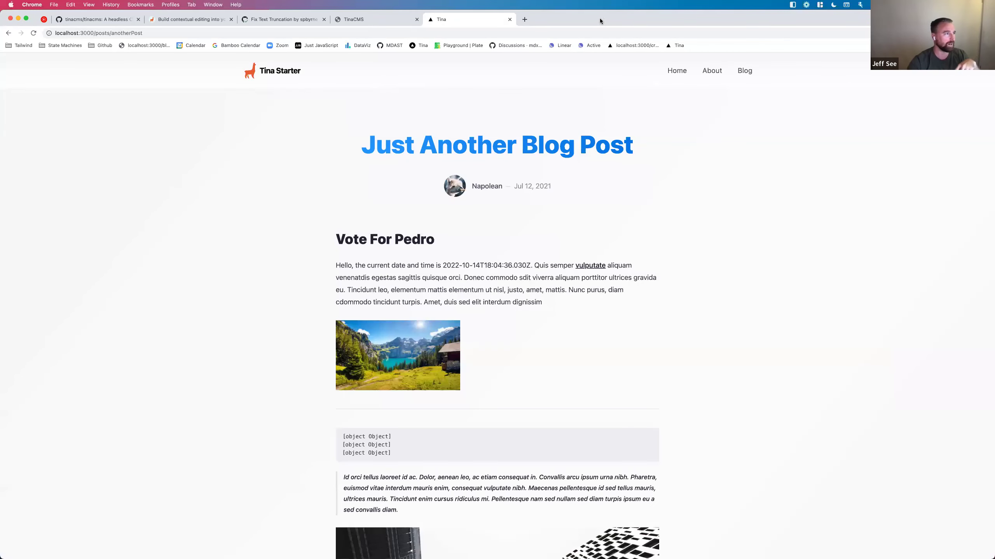
left_click(407, 19)
left_click(447, 19)
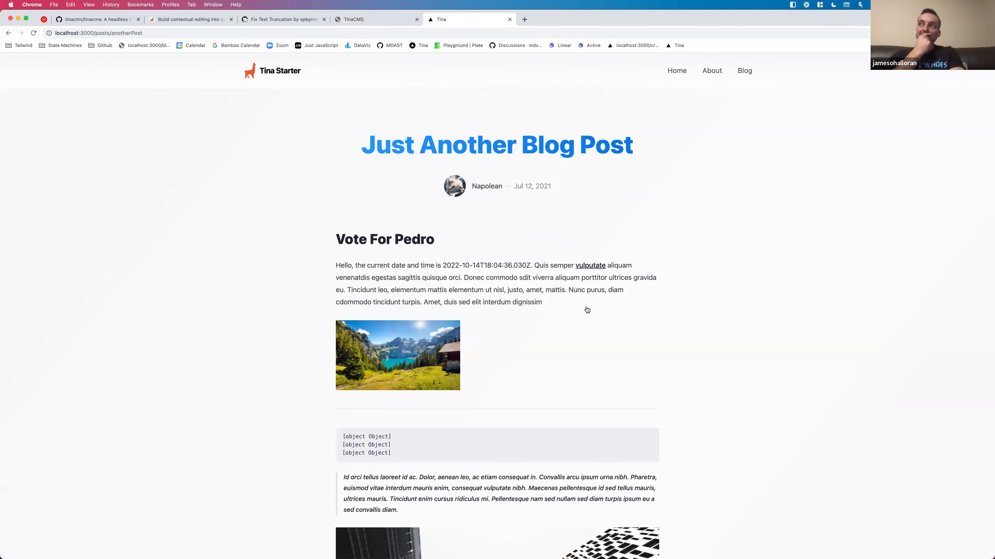
- Switch to the tinacms project in VS Code and start the tina-cloud-starter-iframe dev server with p dev in a cleared terminal
key("super+Tab")
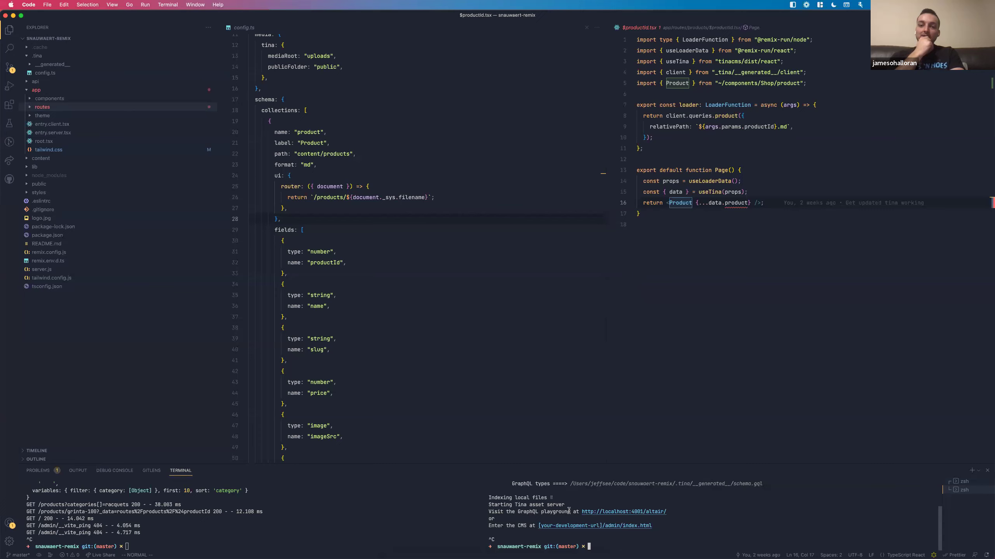
key("super+grave")
left_click(579, 476)
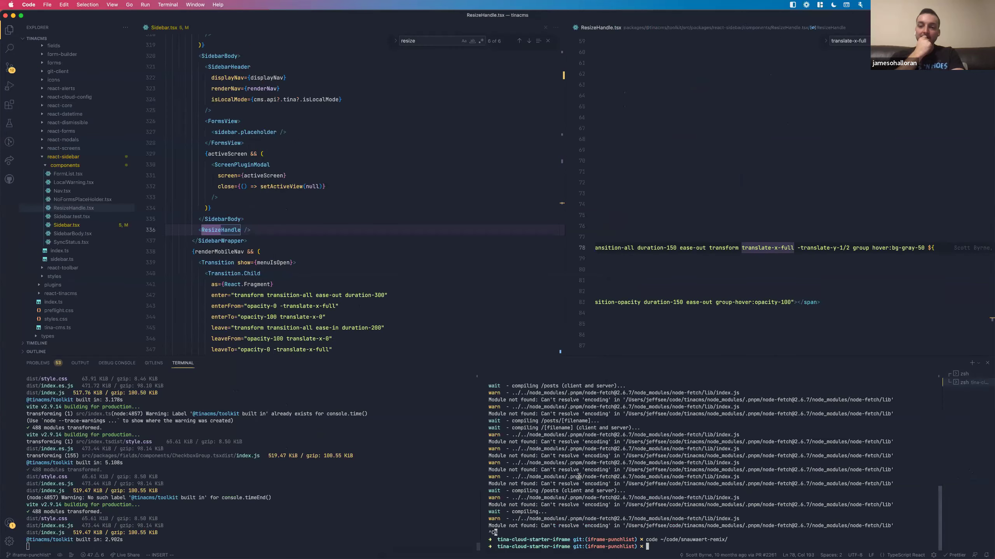
key("Up")
key("Up")
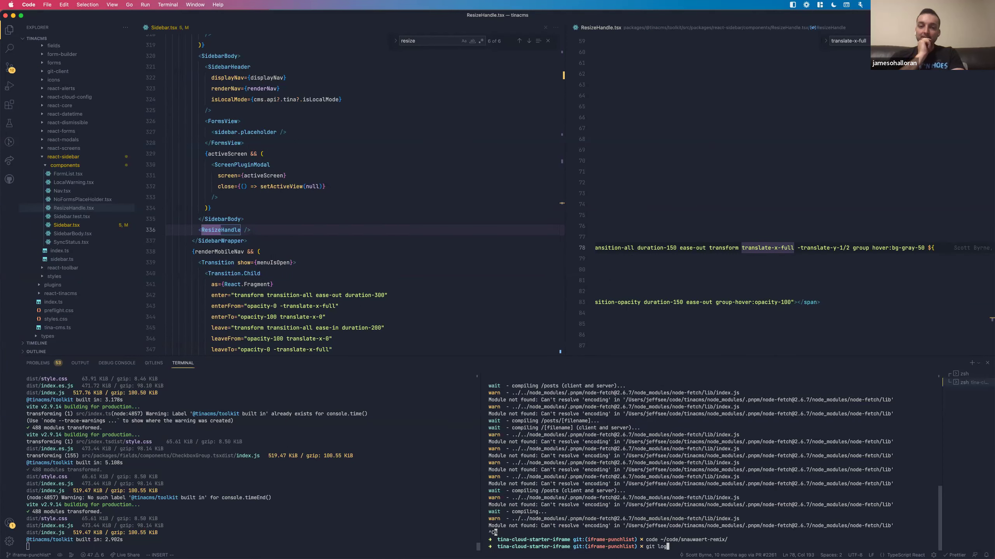
key("Return")
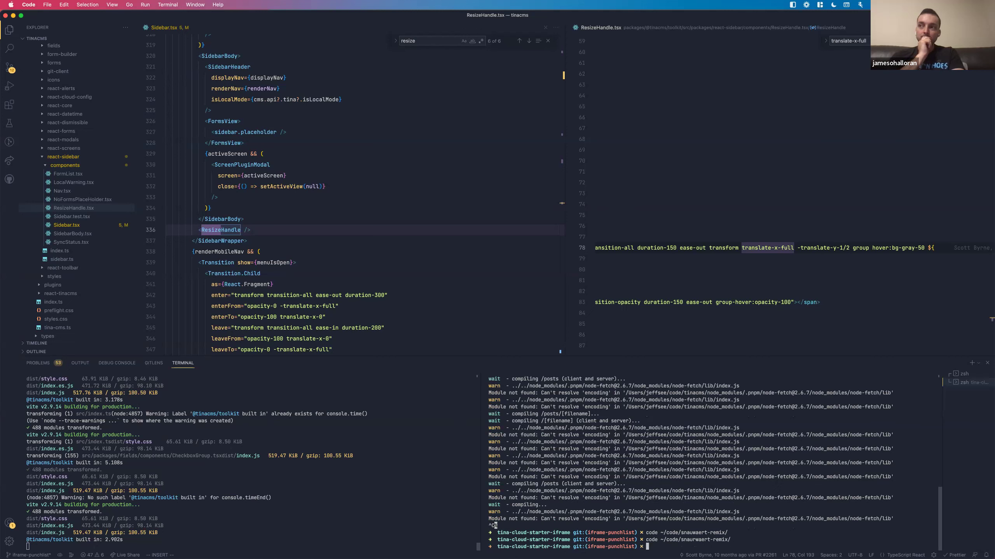
key("ctrl+l")
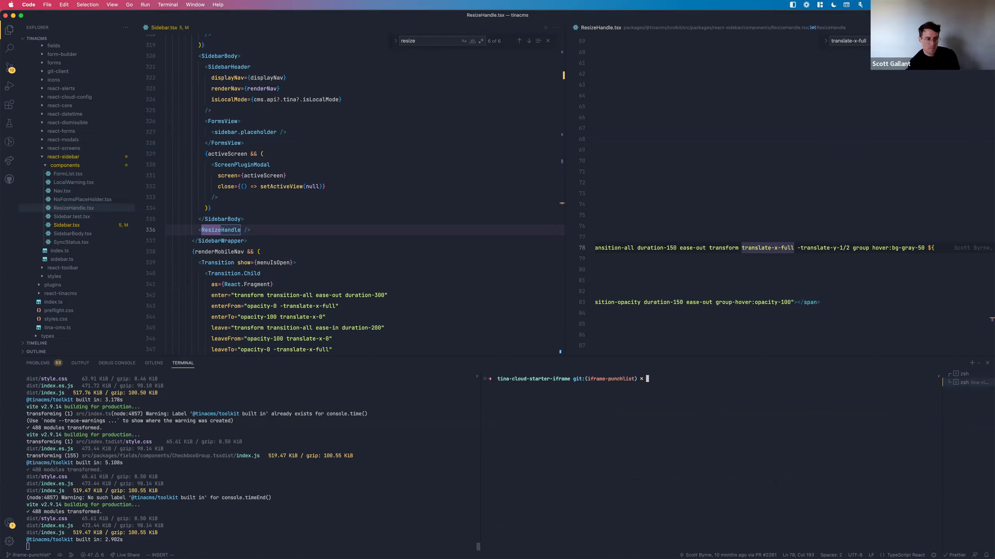
type("p dev")
key("Return")
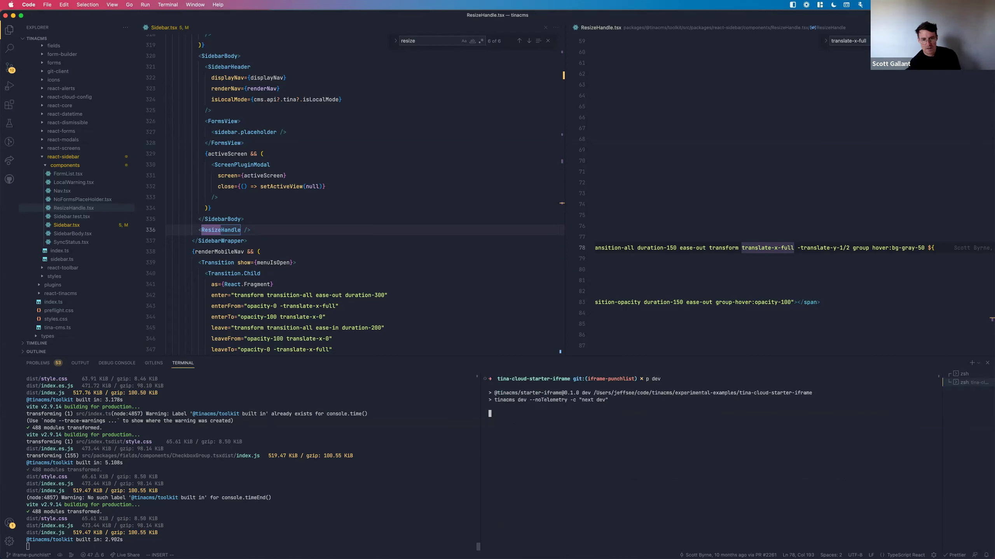
scroll(78, 196, "down", 3)
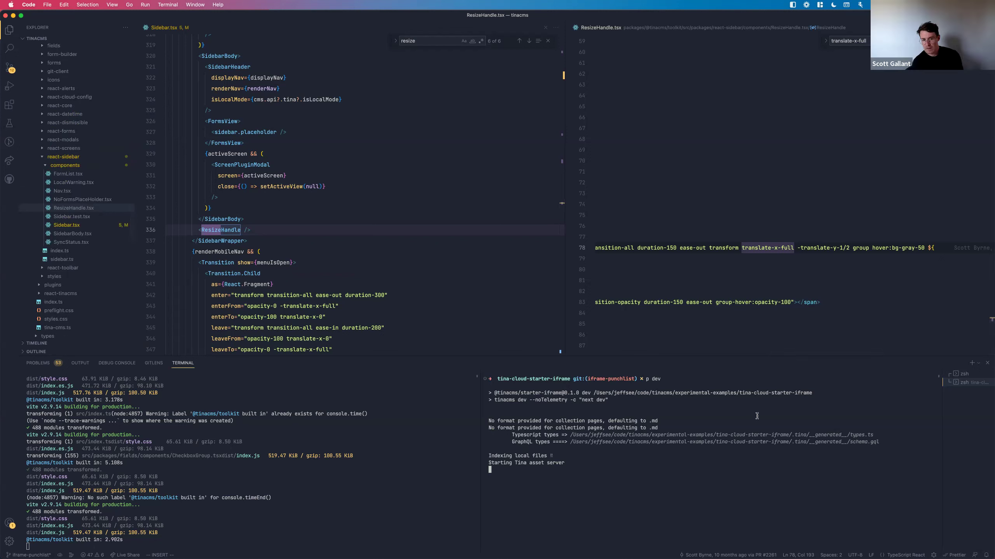
- Close the search for resize in Sidebar.tsx and place the cursor near the fullscreen check in ResizeHandle.tsx
key("super+Tab")
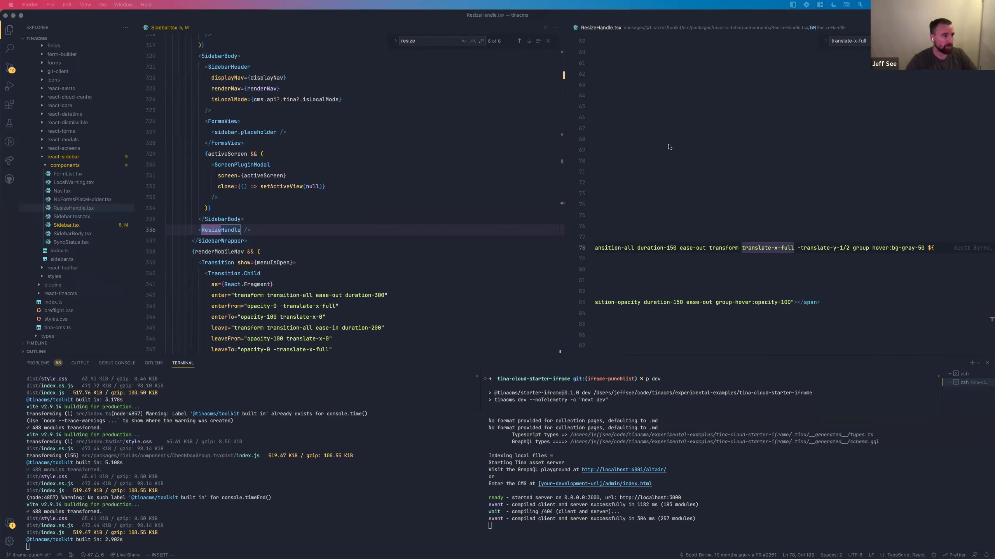
left_click(547, 40)
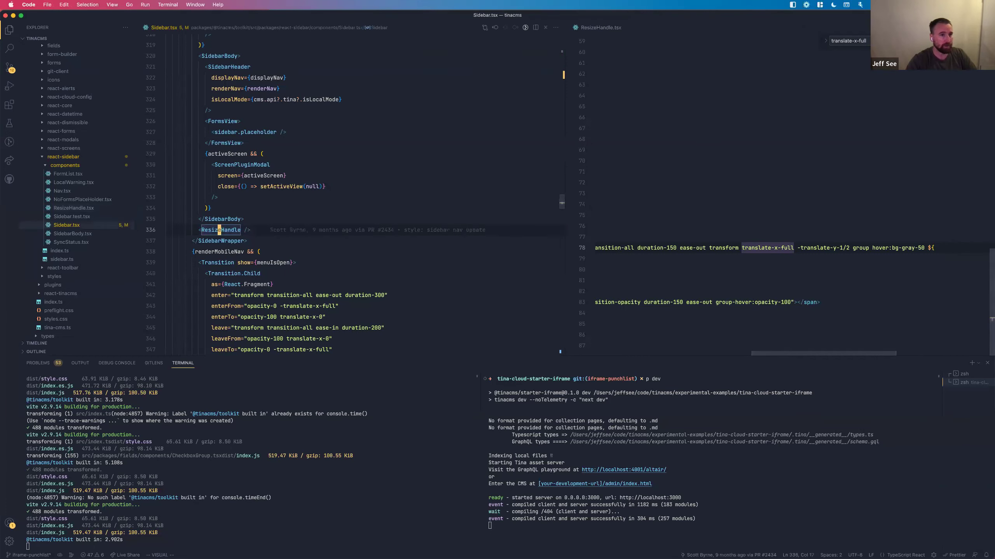
left_click(757, 192)
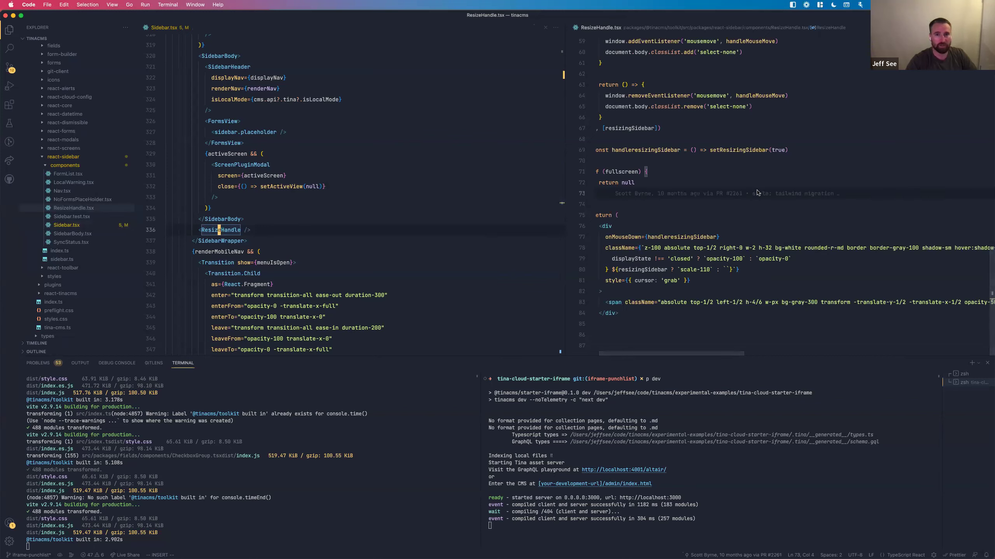
- Switch to Chrome and reload the TinaCMS admin preview at localhost:3000/admin/index.html#/preview
key("super+Tab")
key("super+Tab")
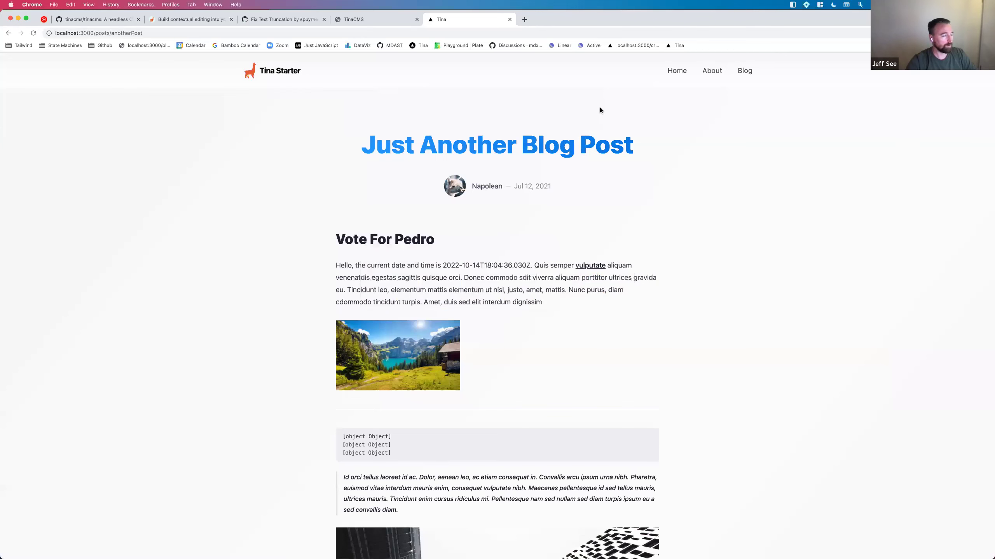
left_click(98, 19)
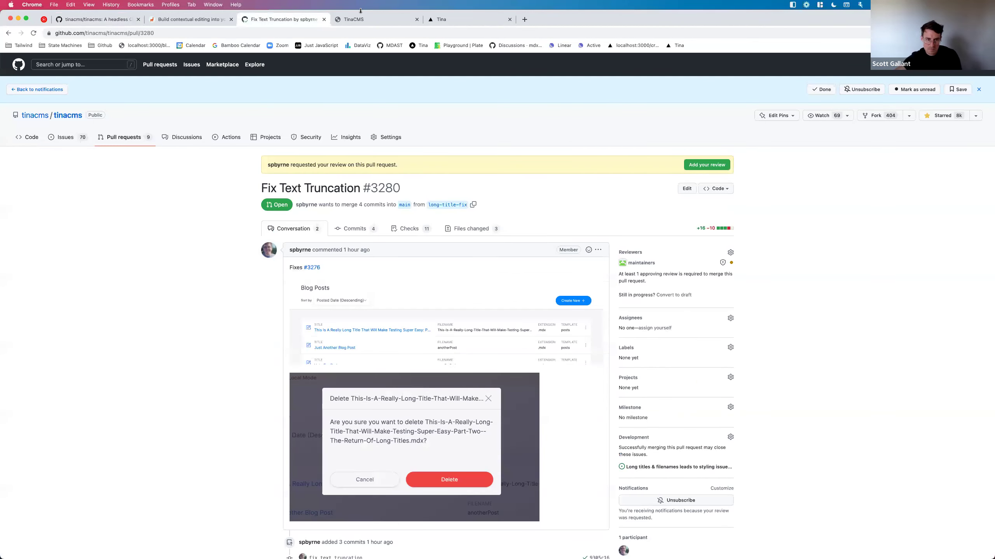
left_click(357, 18)
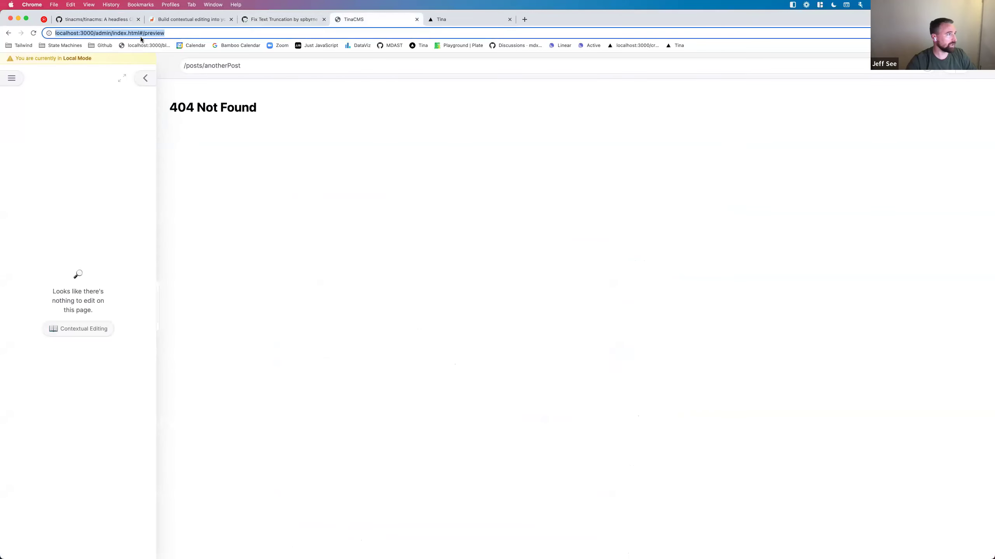
left_click(188, 35)
key("alt+Left")
key("shift+alt+Right")
key("Right")
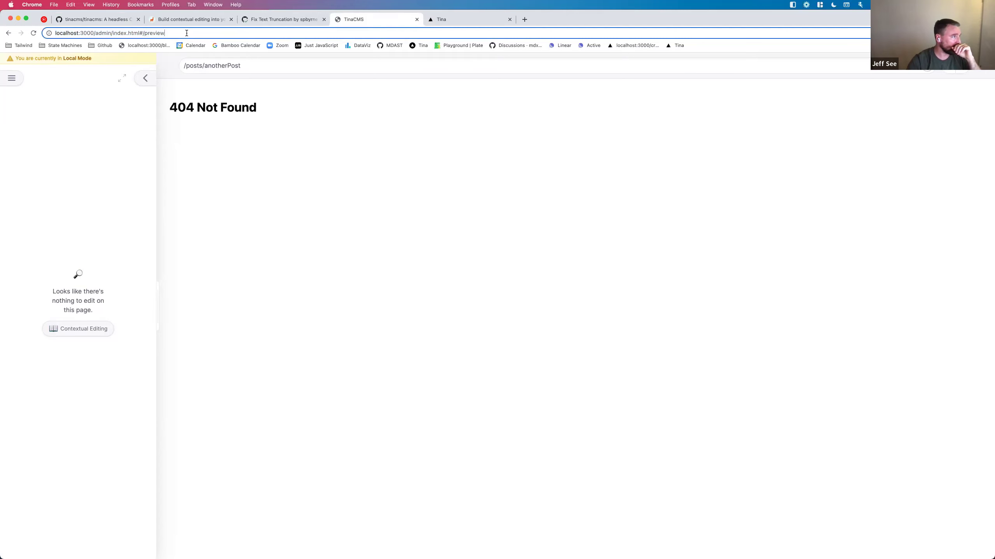
key("Return")
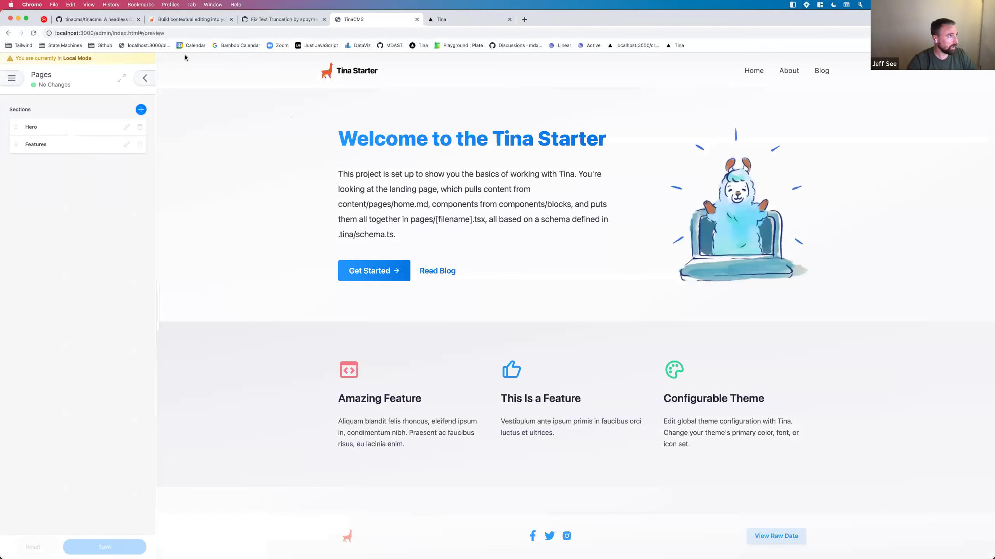
- Open the About page in the preview, highlight its URL segments, and try loading the address without preview as localhost:3000/admin/index.html#/about
left_click(768, 74)
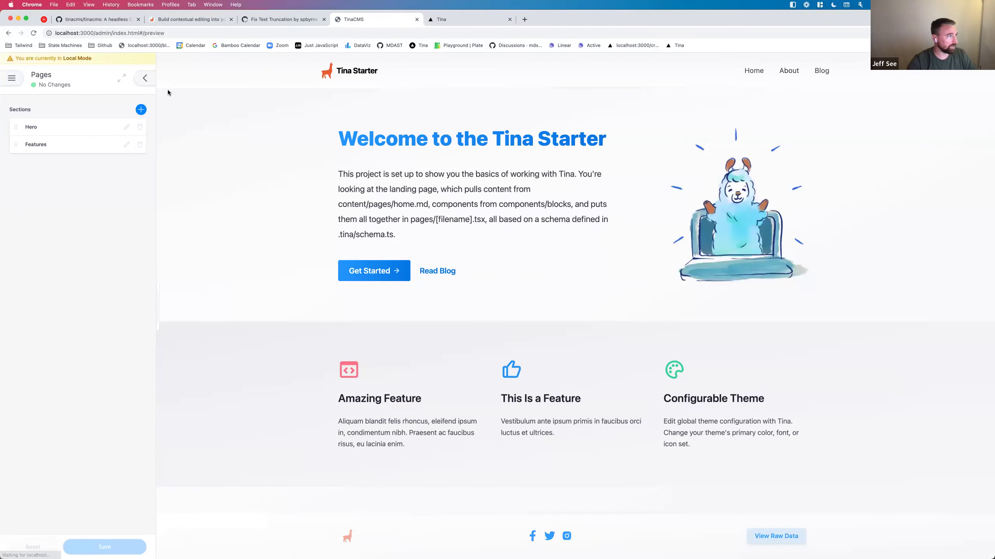
left_click_drag(164, 33, 201, 33)
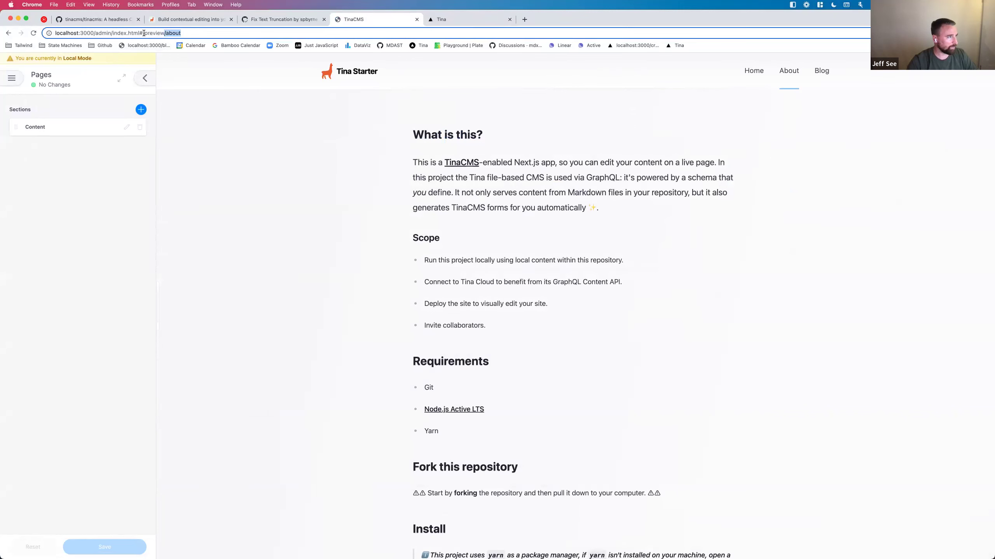
left_click_drag(143, 33, 163, 33)
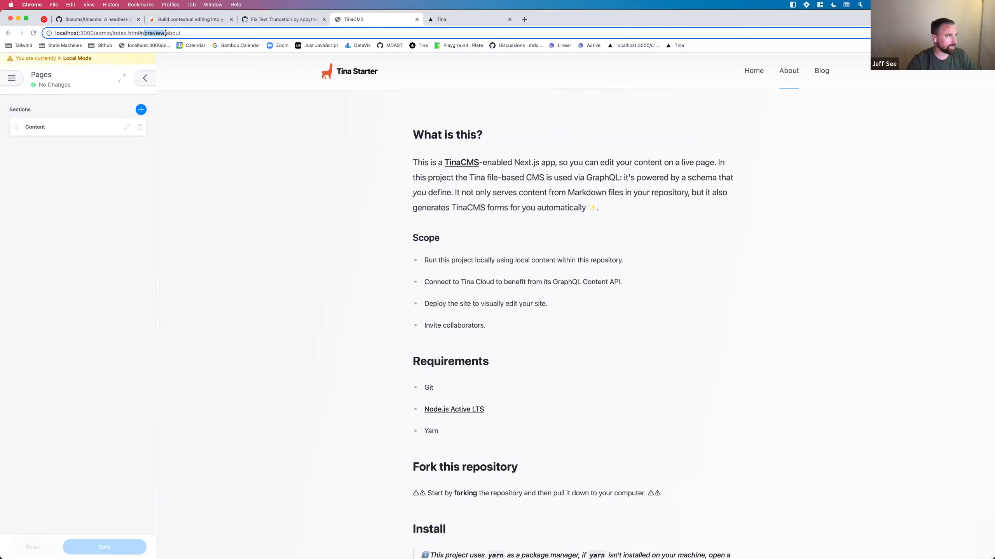
key("BackSpace")
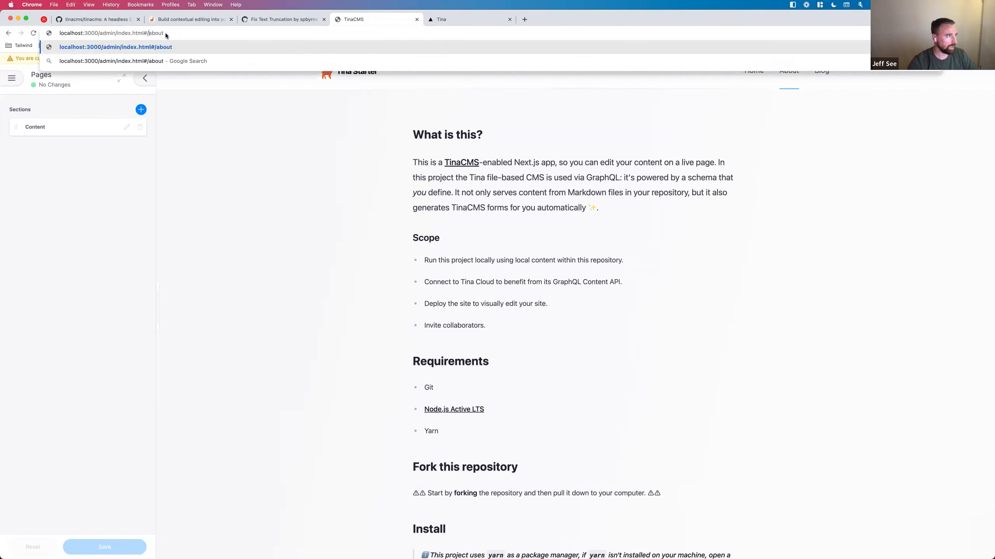
key("Return")
- Go to the blog in the preview, shorten the post's address to localhost:3000/admin/index.html#/preview/posts, and open Just Another Blog Post from the list
left_click(820, 74)
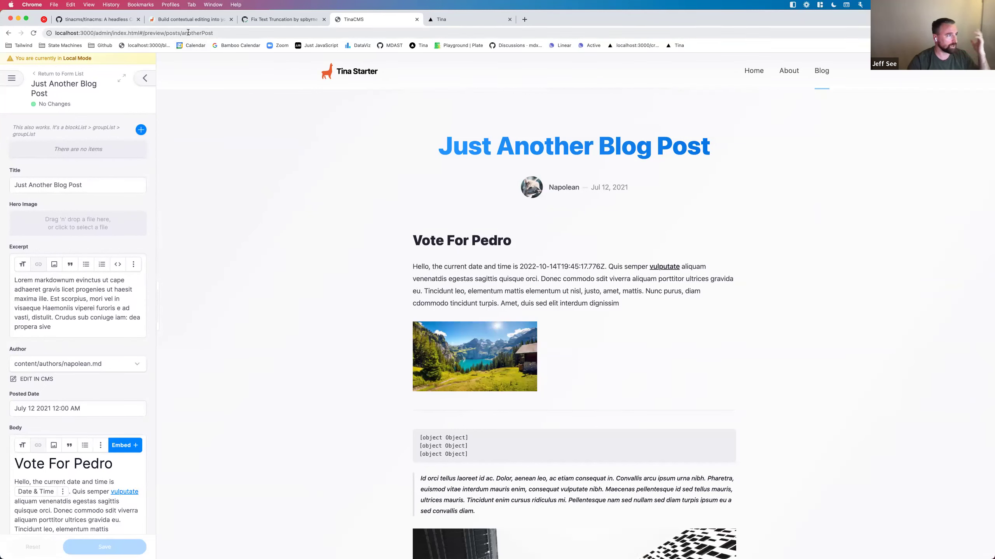
left_click_drag(181, 33, 213, 33)
key("BackSpace")
key("Return")
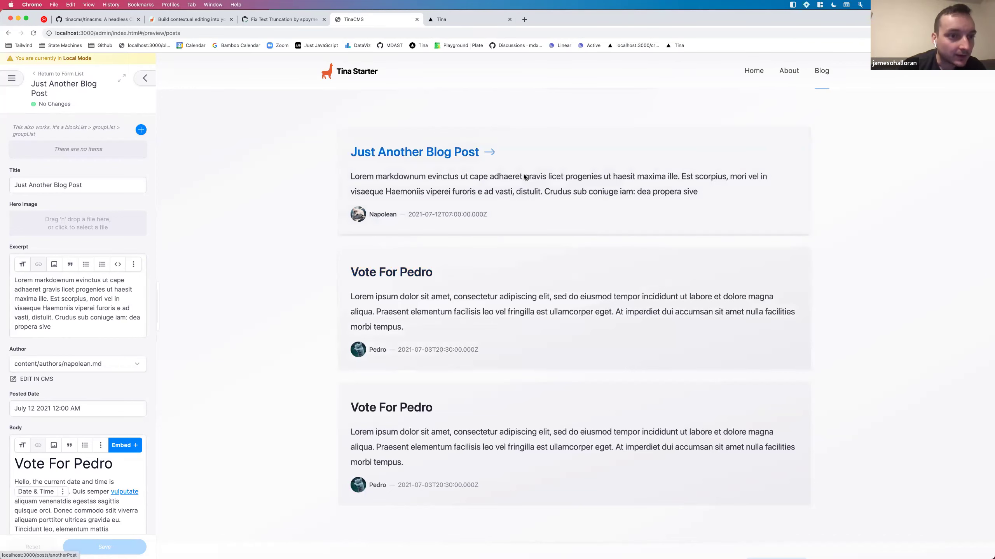
left_click(509, 230)
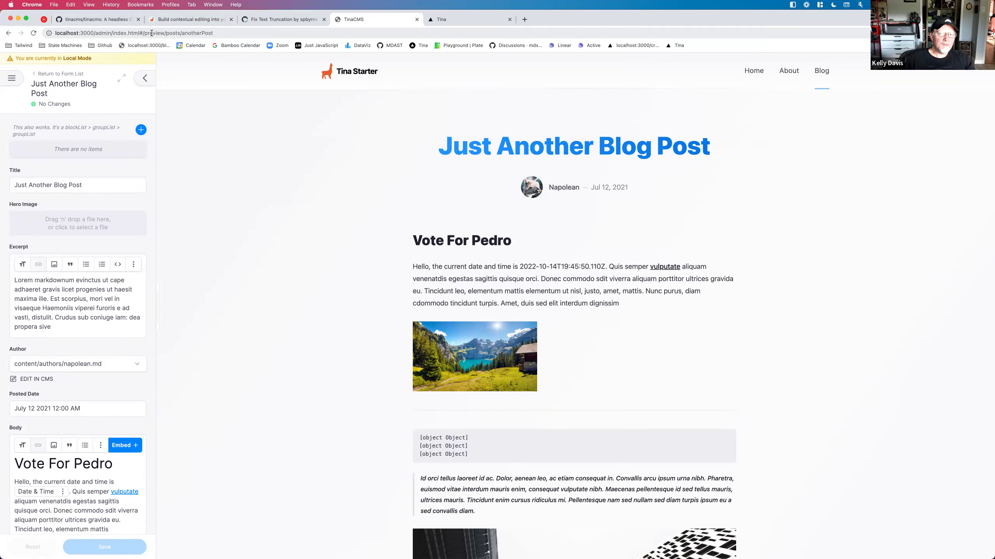
- Shorten the post's address to localhost:3000/admin/index.html# and load the admin dashboard
left_click_drag(143, 34, 199, 87)
key("BackSpace")
key("Return")
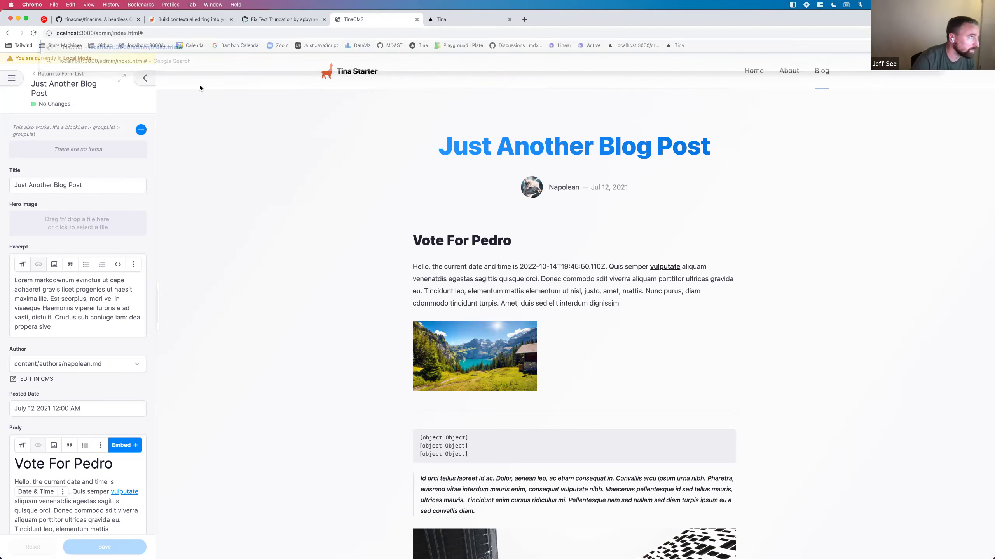
- Extend the dashboard address to localhost:3000/admin/index.html#/preview as an example, and clear the preview segment without loading it
left_click(168, 32)
left_click(168, 33)
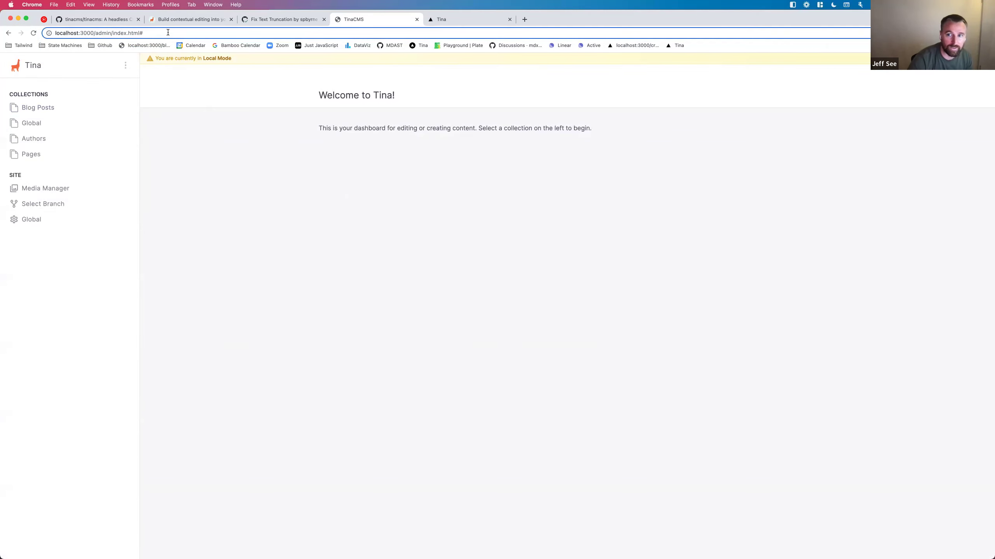
type("/")
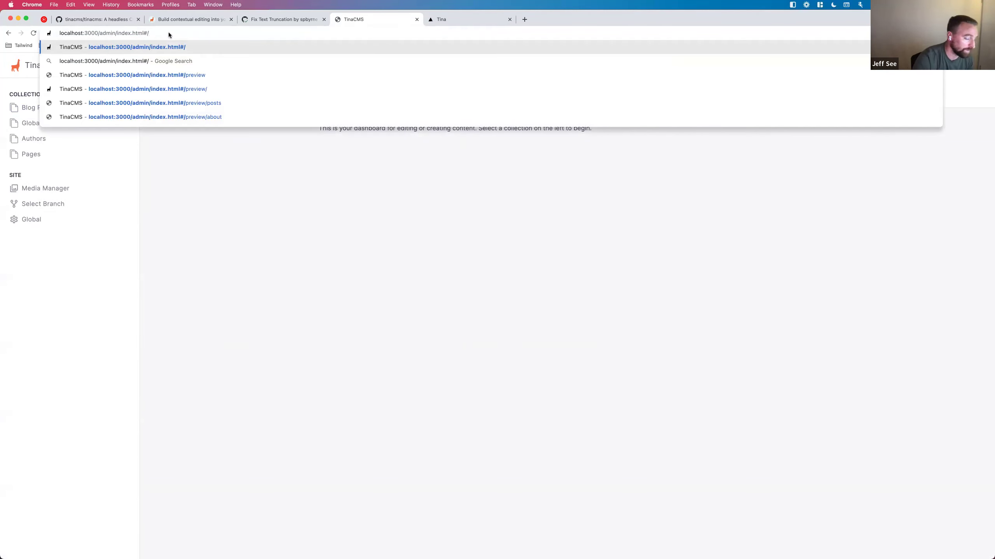
type("prevo")
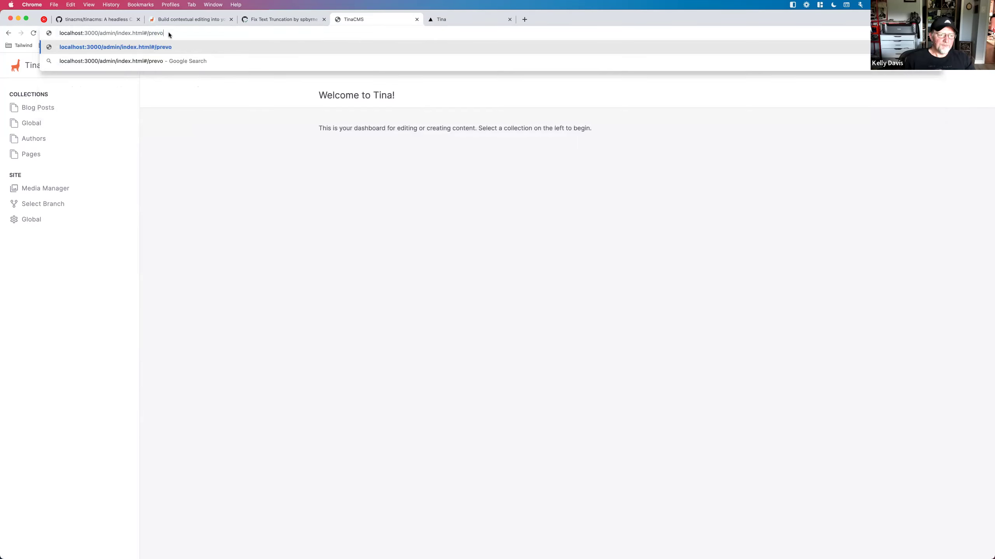
key("BackSpace")
type("iew")
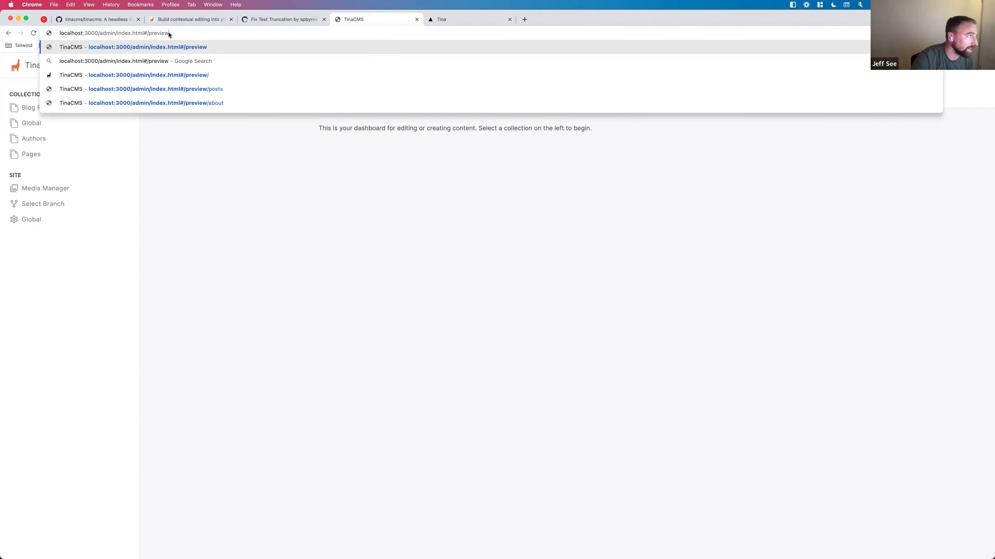
key("BackSpace")
key("BackSpace")
key("BackSpace")
key("BackSpace")
key("BackSpace")
key("BackSpace")
key("BackSpace")
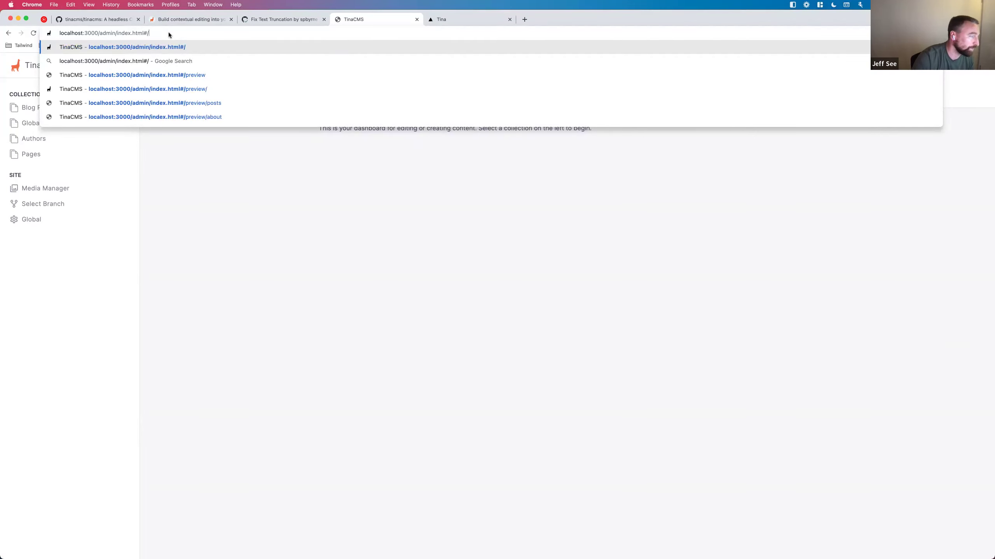
- Draft the address localhost:3000/admin/index.html#/about as an example, and clear the about segment without loading it
type("abp")
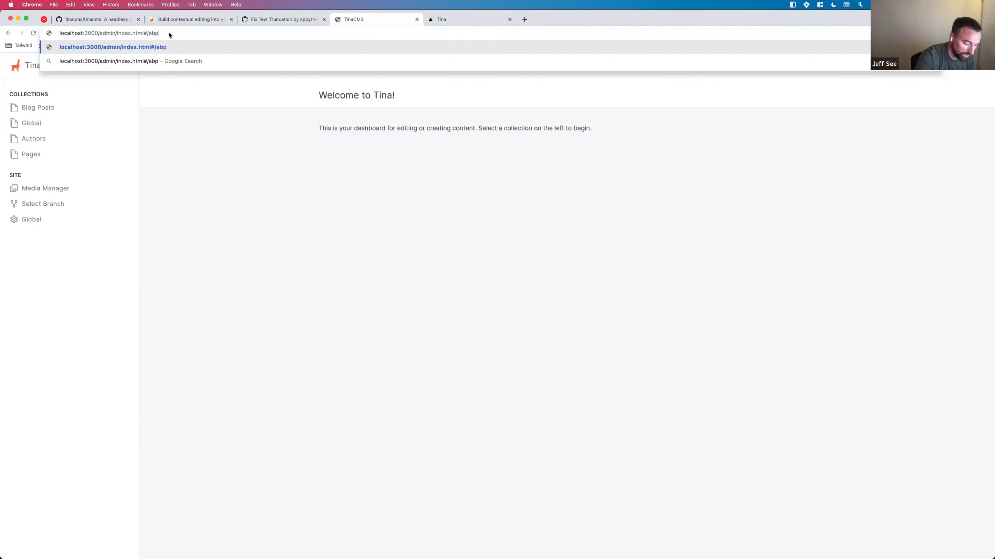
key("BackSpace")
type("out")
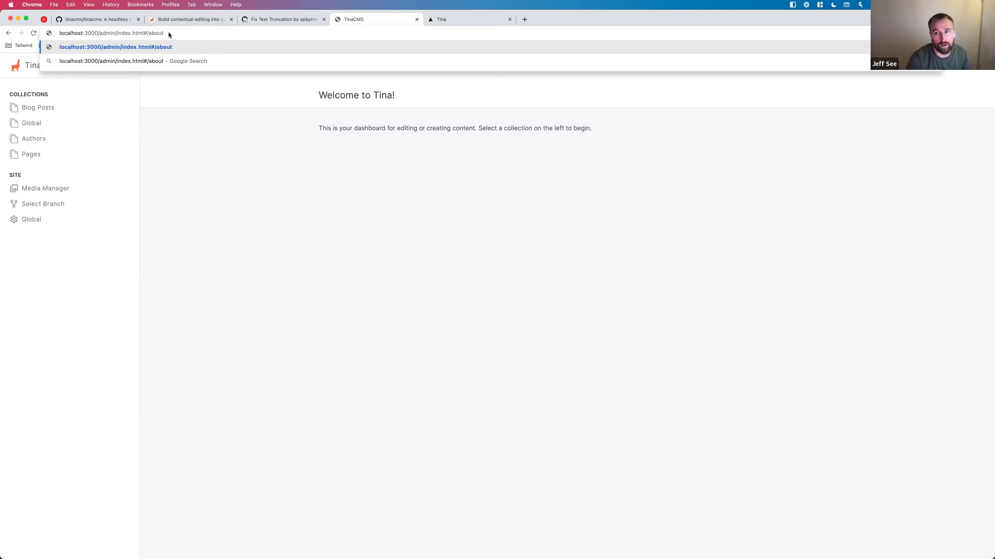
key("BackSpace")
key("BackSpace")
key("BackSpace")
key("BackSpace")
key("BackSpace")
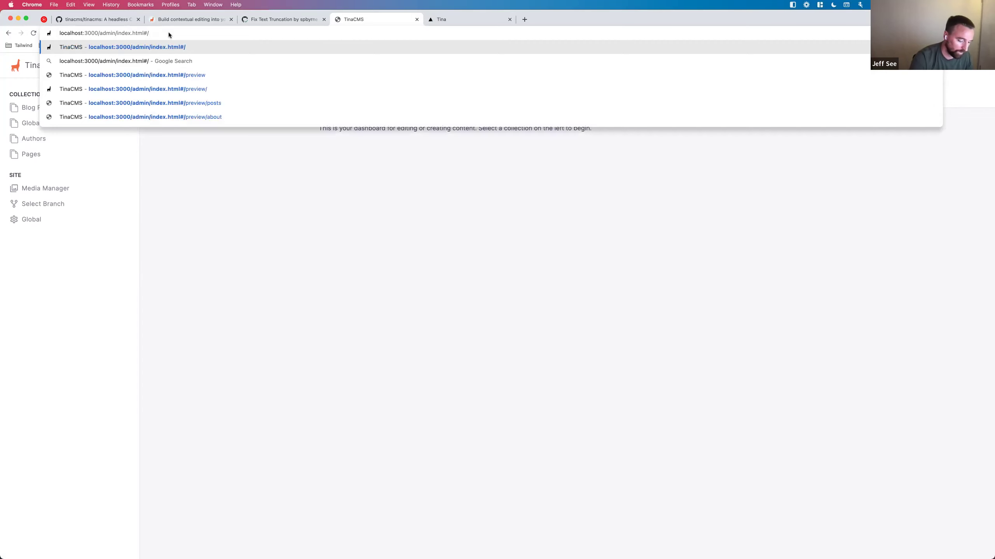
- Load the site preview at localhost:3000/admin/index.html#/preview
type("previeqw")
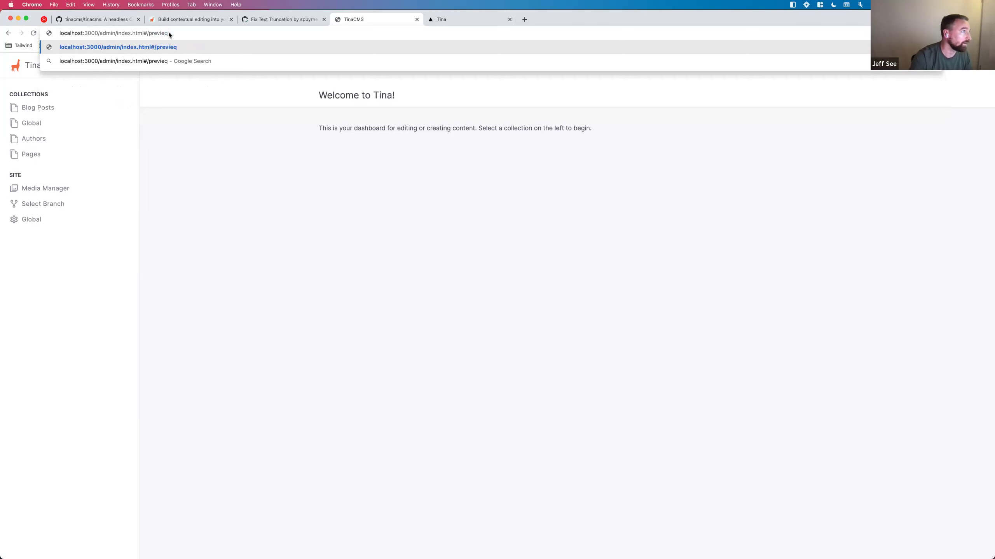
key("BackSpace")
key("BackSpace")
type("w")
key("Return")
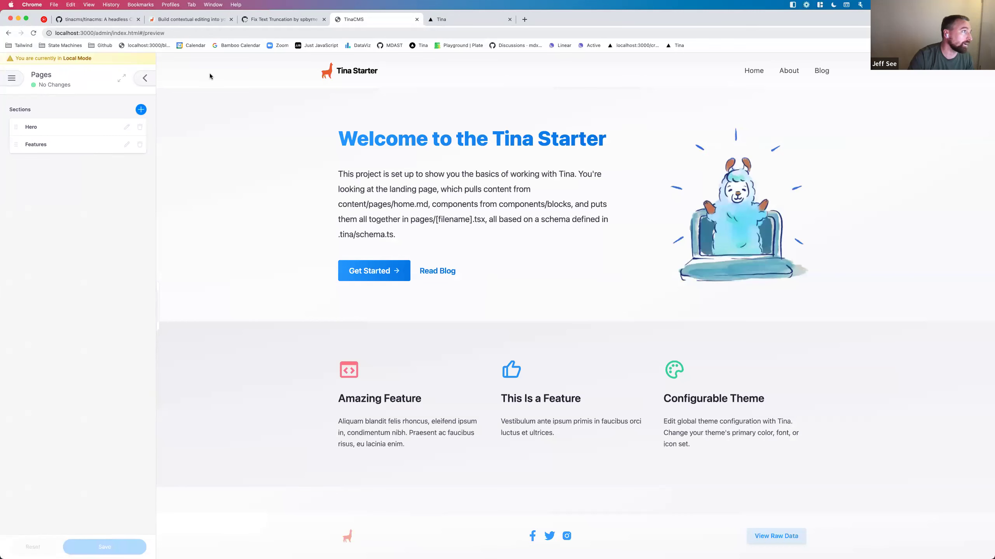
- Try shortening the address to localhost:3000/admin/# by removing the preview and index.html segments
double_click(157, 34)
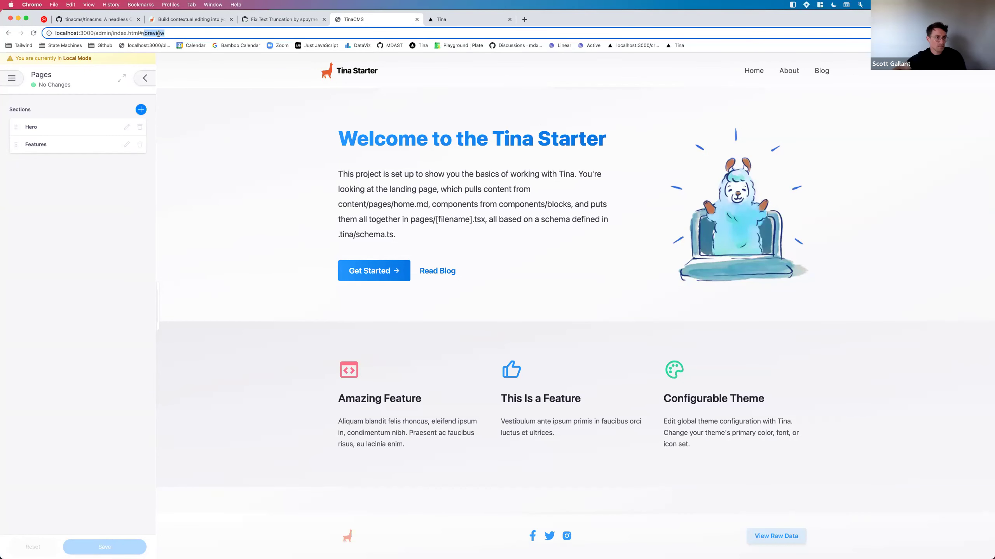
key("BackSpace")
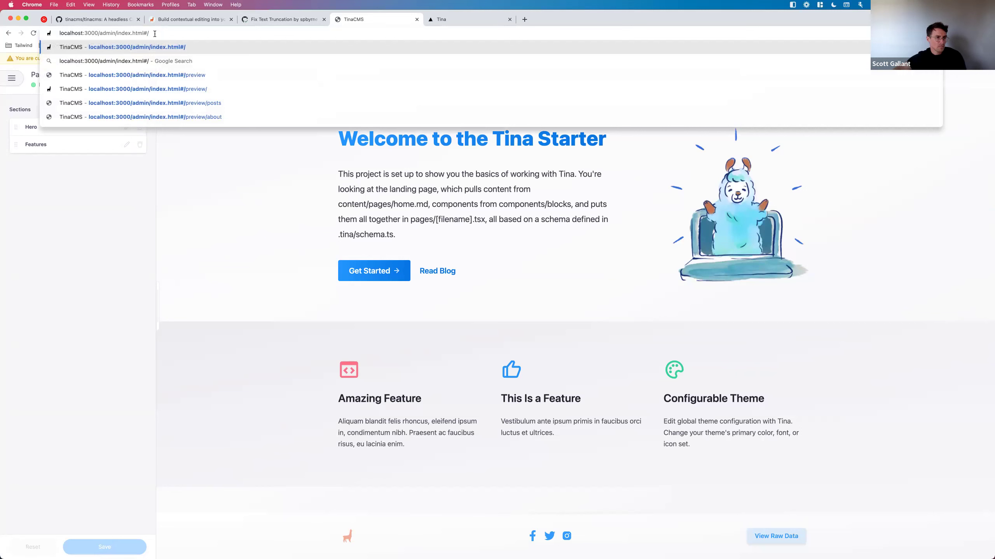
double_click(105, 33)
left_click_drag(117, 33, 143, 33)
key("BackSpace")
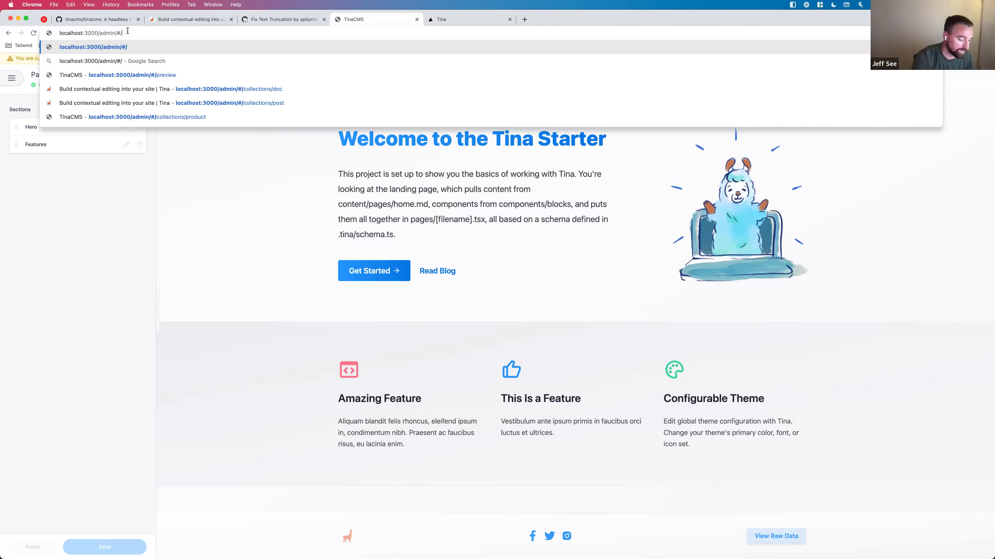
key("BackSpace")
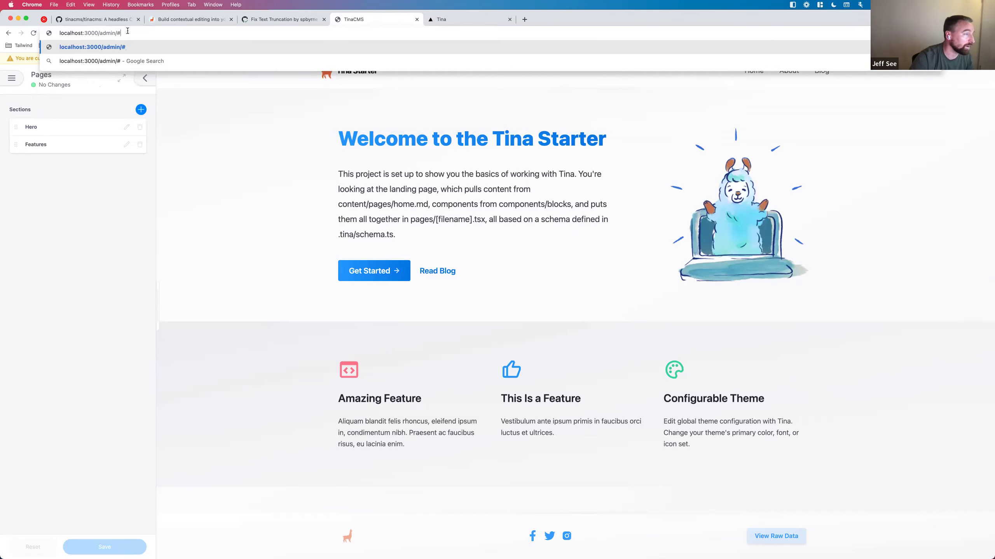
key("Return")
- Open the About page in the preview, go to the blog, and open Just Another Blog Post
left_click(788, 70)
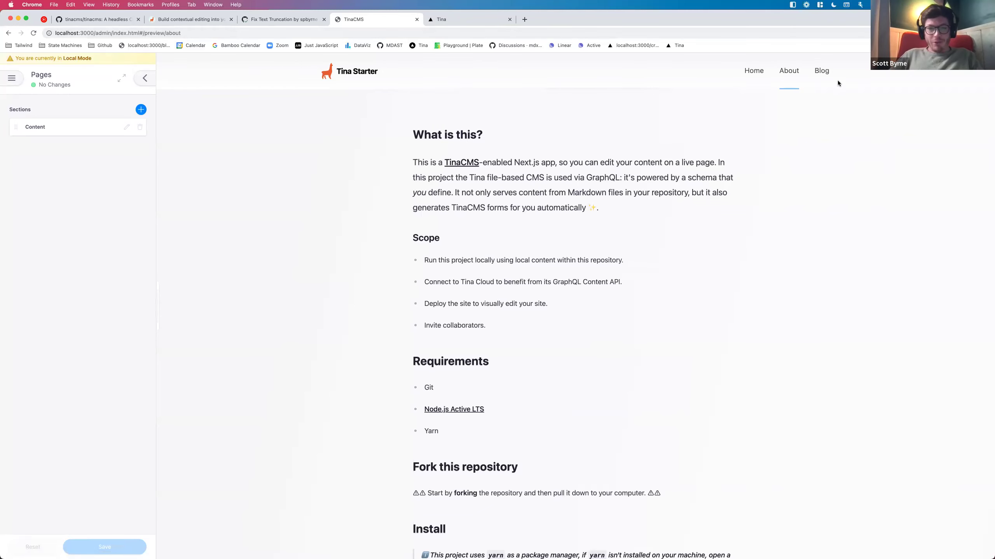
left_click(820, 71)
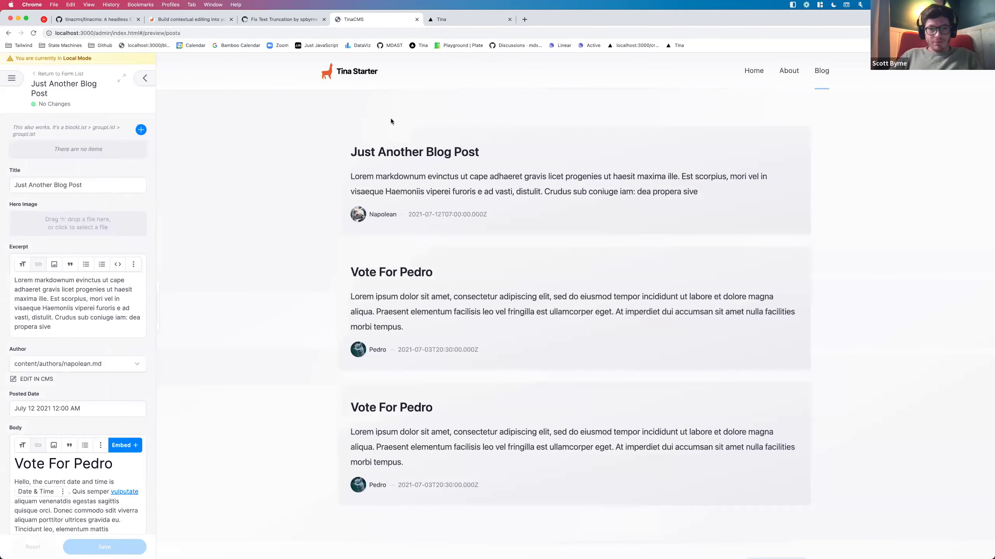
left_click(391, 148)
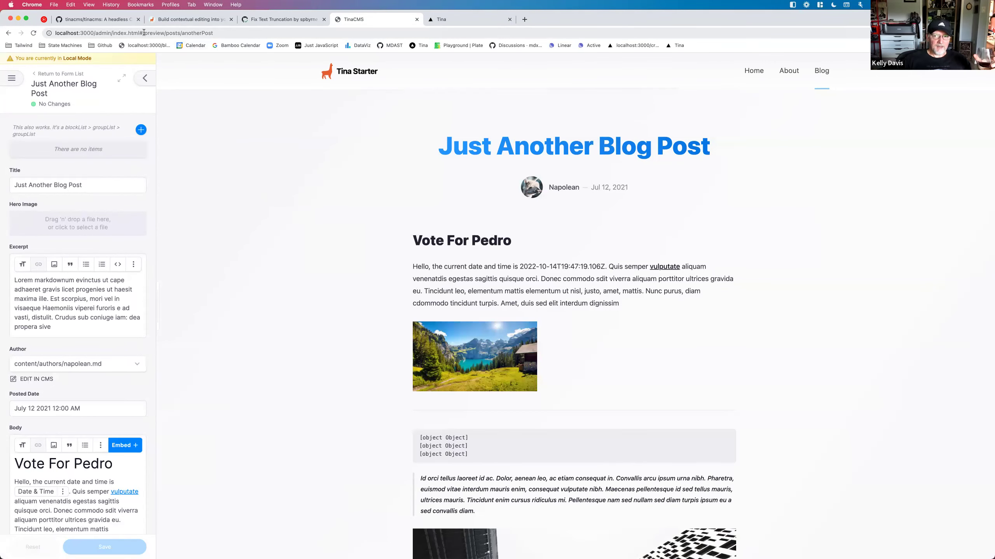
- Remove preview/posts/anotherPost from the address and load the dashboard at localhost:3000/admin/index.html#/
left_click_drag(214, 33, 149, 33)
key("BackSpace")
key("Return")
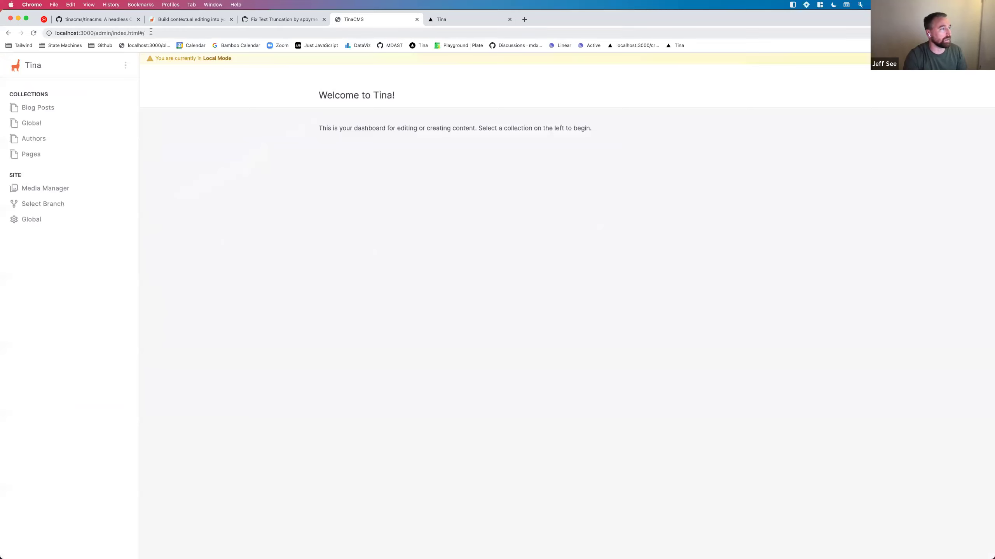
- Append admin to the dashboard address as an example, erase it, and reload localhost:3000/admin/index.html#/
left_click(160, 33)
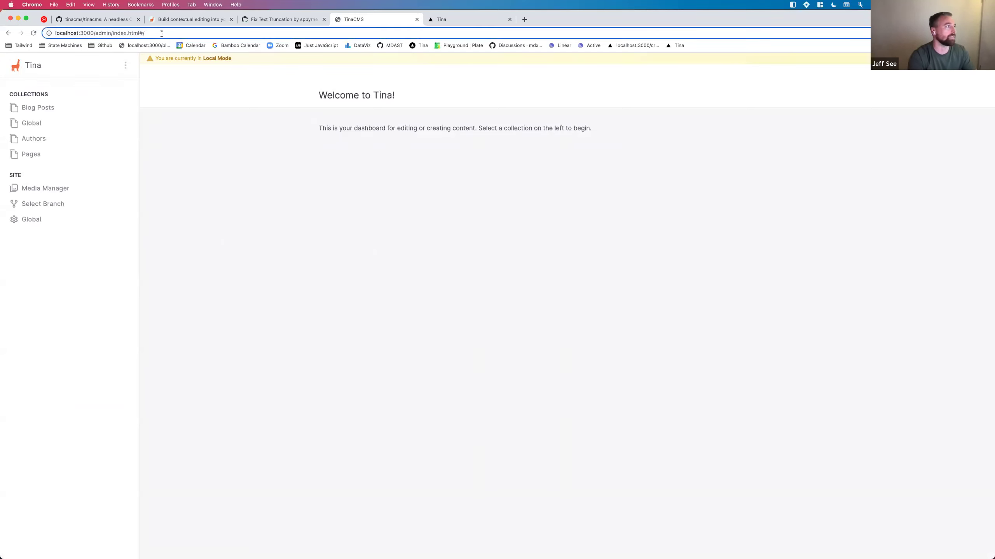
type("admin")
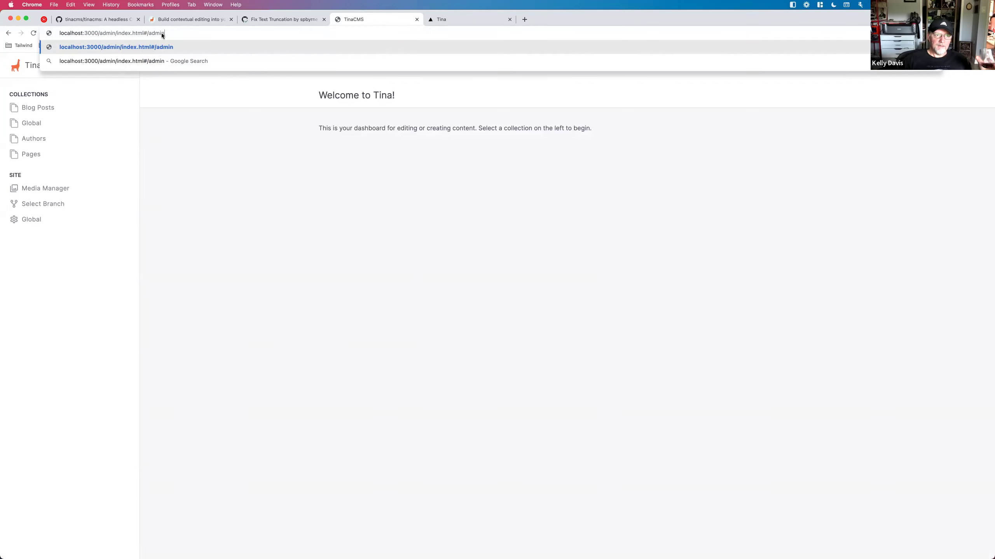
key("BackSpace")
key("BackSpace")
key("BackSpace")
key("BackSpace")
key("BackSpace")
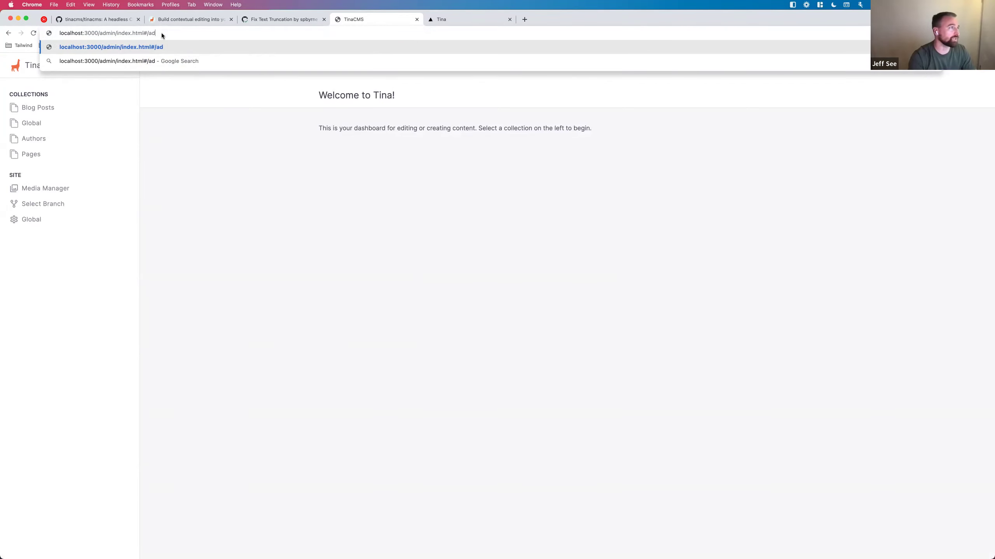
key("Return")
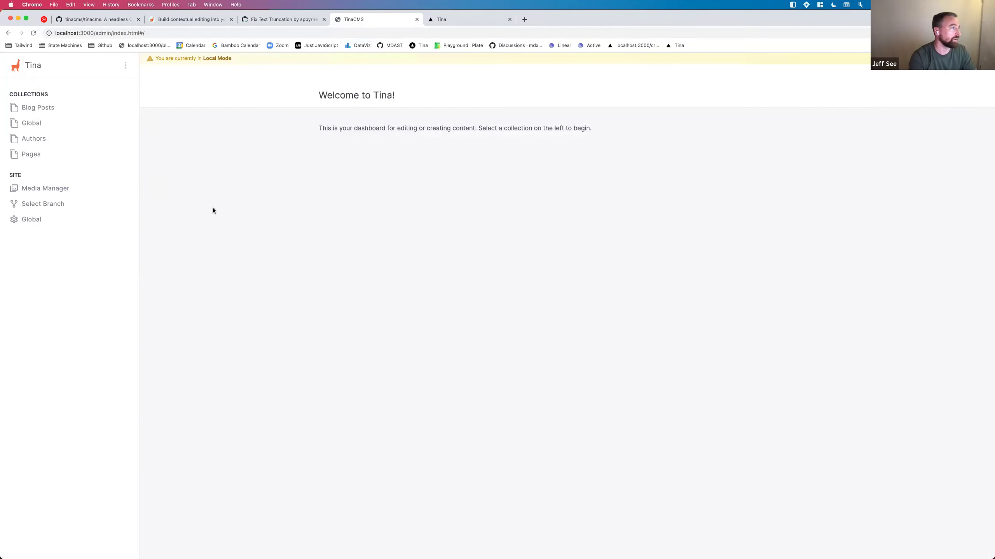
- Add preview to the dashboard address and load localhost:3000/admin/index.html#/preview
left_click(179, 31)
left_click(185, 31)
type("pr")
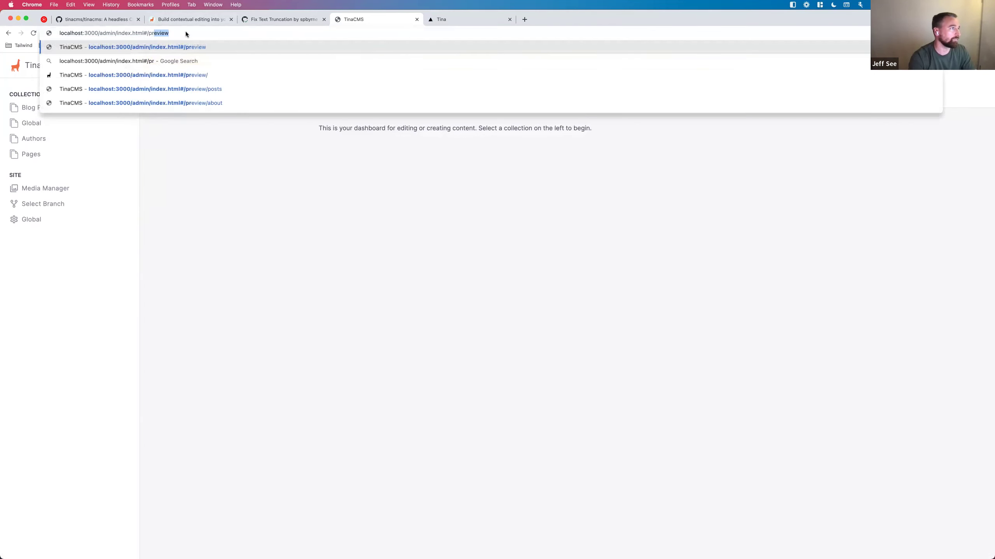
type("eview")
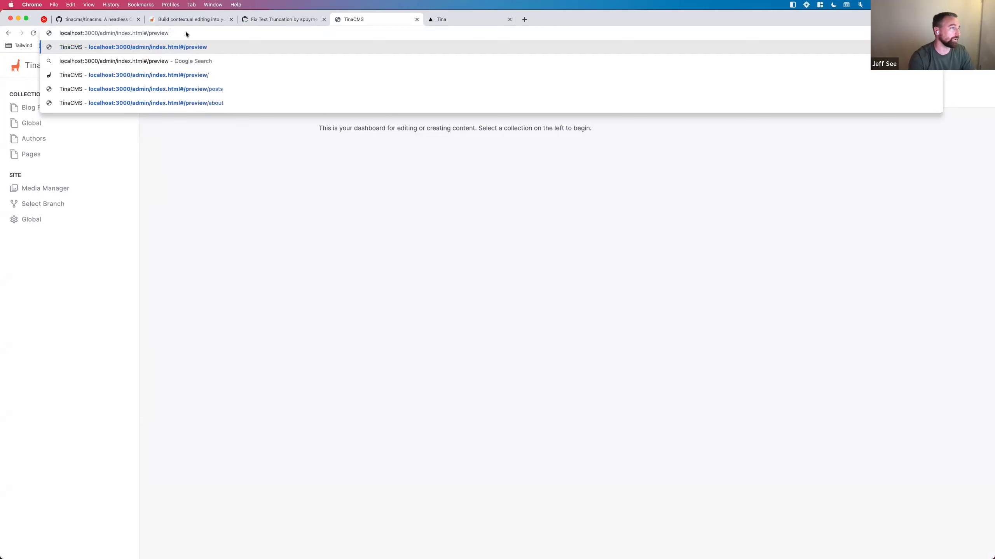
key("Return")
- Open the Blog Posts collection, and remove collections/posts from its address to return to the dashboard
left_click(43, 113)
left_click(143, 34)
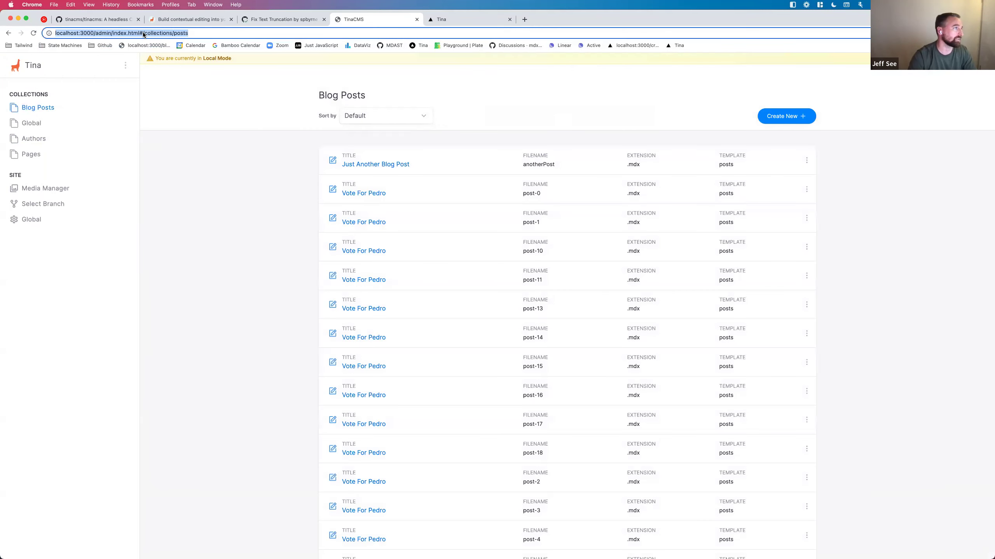
left_click(144, 34)
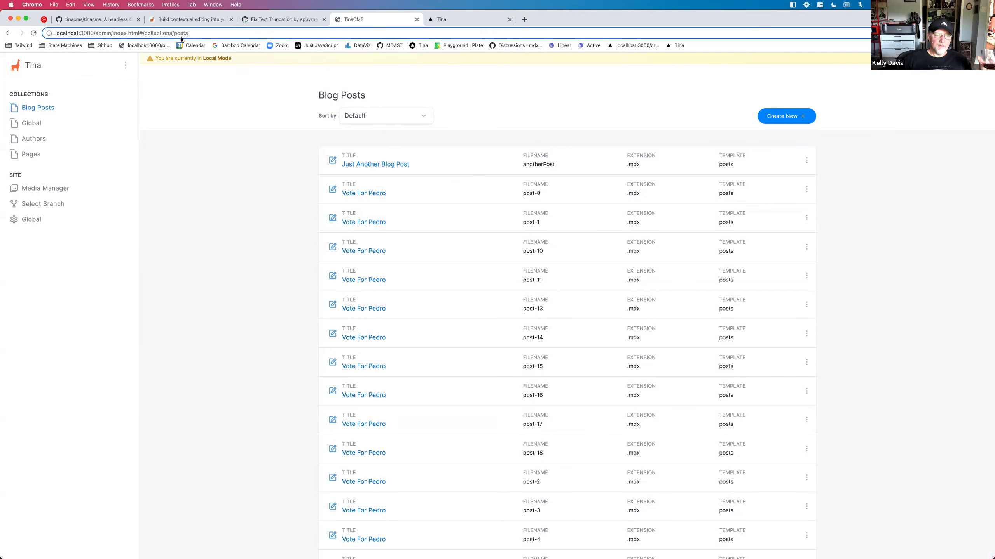
key("shift+End")
key("BackSpace")
key("Return")
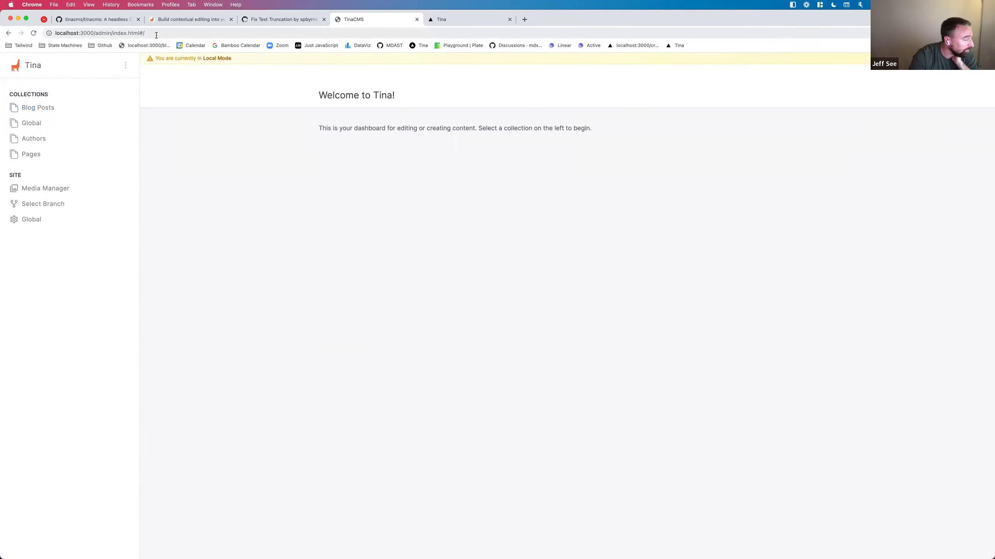
- Return from the dashboard to the Tina Starter landing page preview by loading localhost:3000/admin/index.html#/preview
left_click(169, 33)
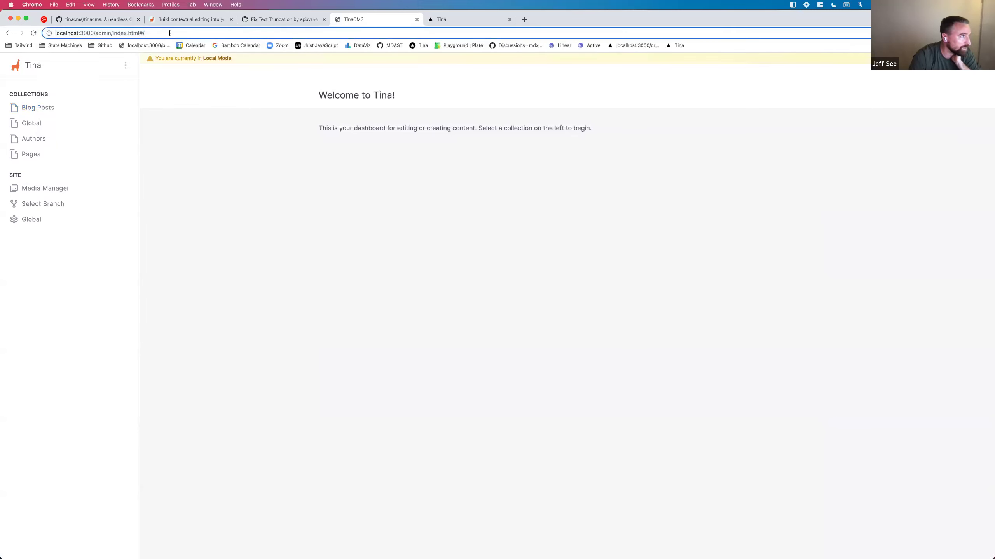
type("prr")
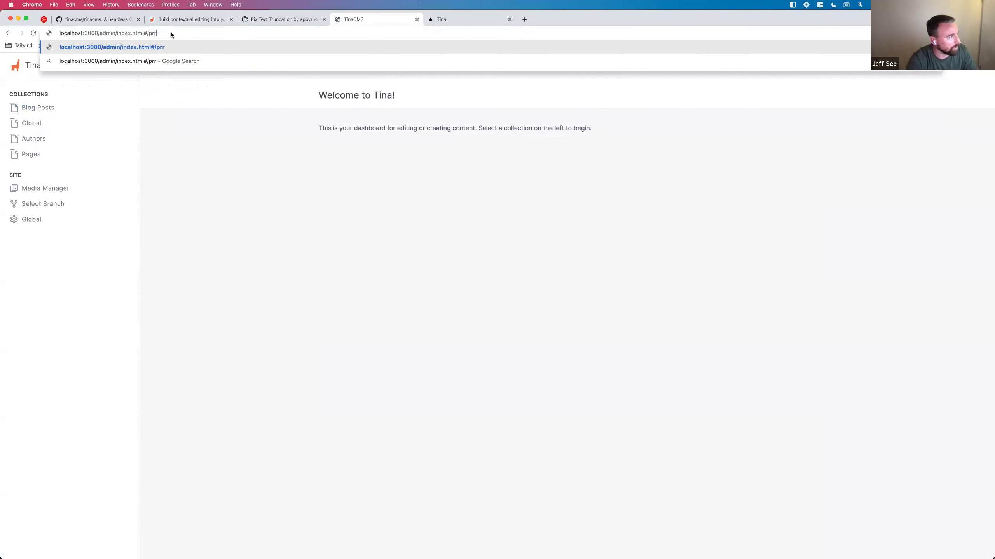
key("BackSpace")
type("eview")
key("Return")
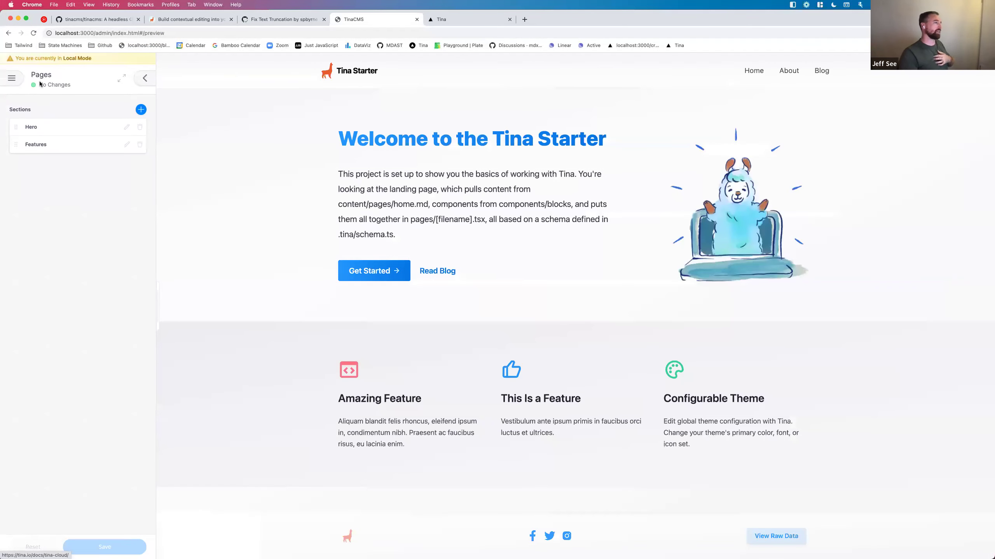
- Open the Blog Posts collection from the preview's navigation, and cut collections/posts from its address to load the dashboard at localhost:3000/admin/index.html#/
left_click(12, 79)
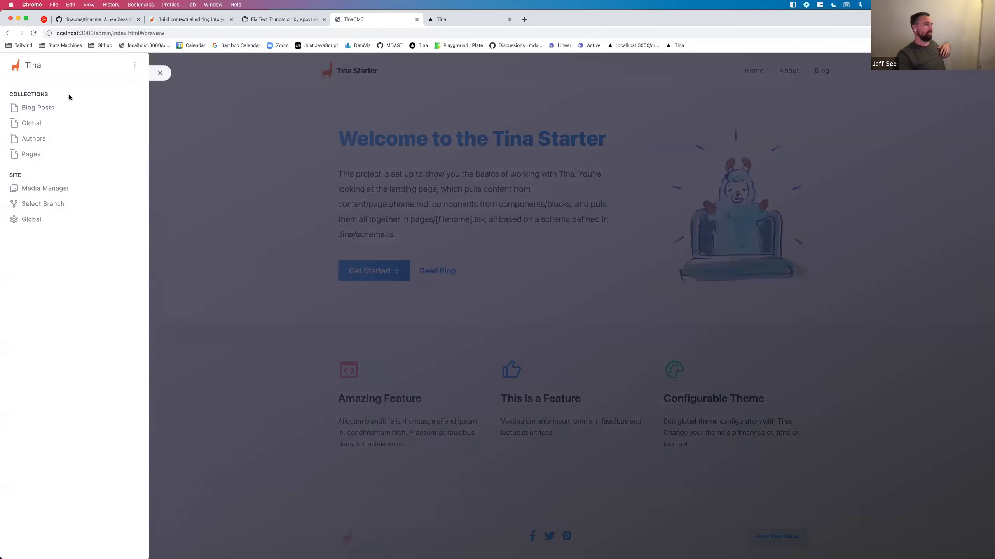
left_click(35, 108)
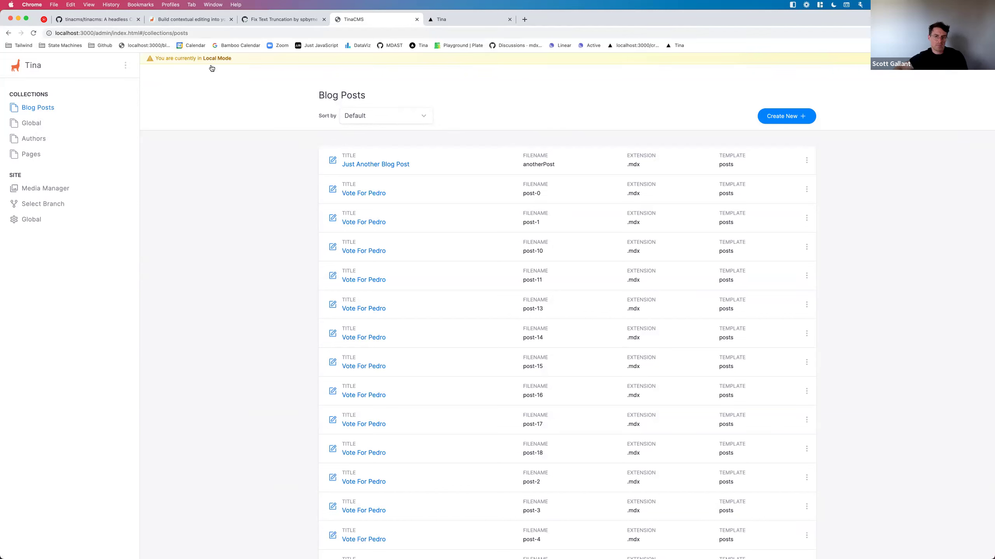
left_click_drag(143, 33, 191, 34)
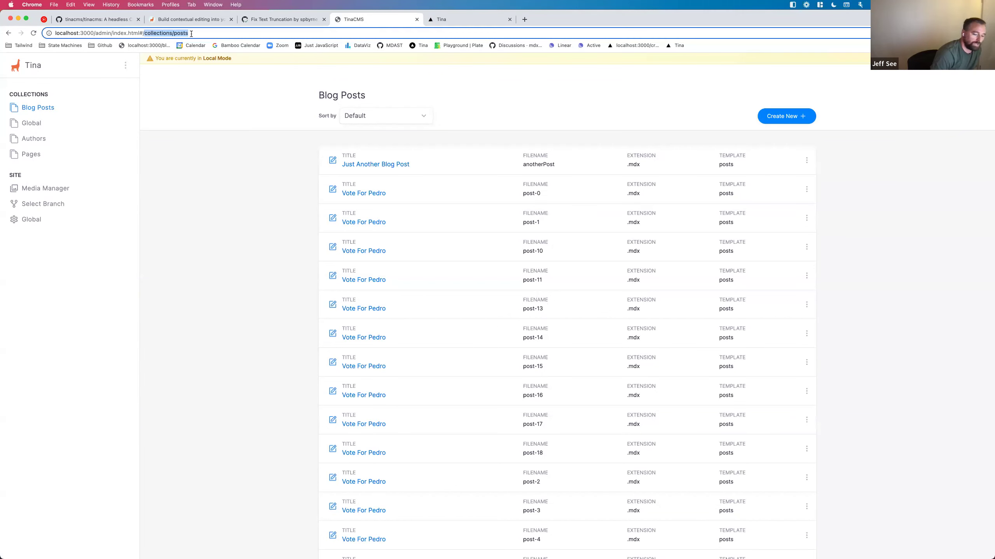
key("BackSpace")
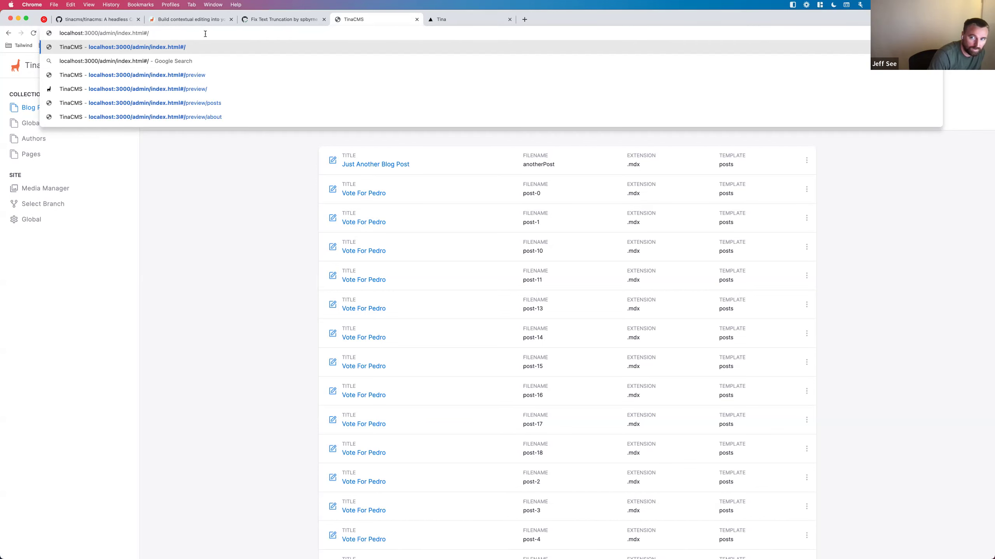
key("Return")
left_click(31, 74)
left_click(39, 87)
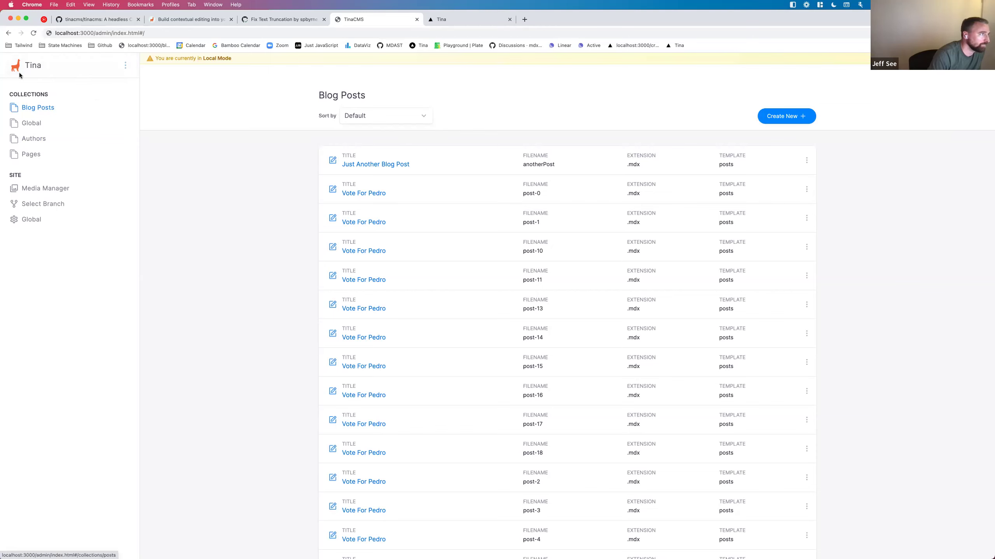
left_click(118, 31)
key("Return")
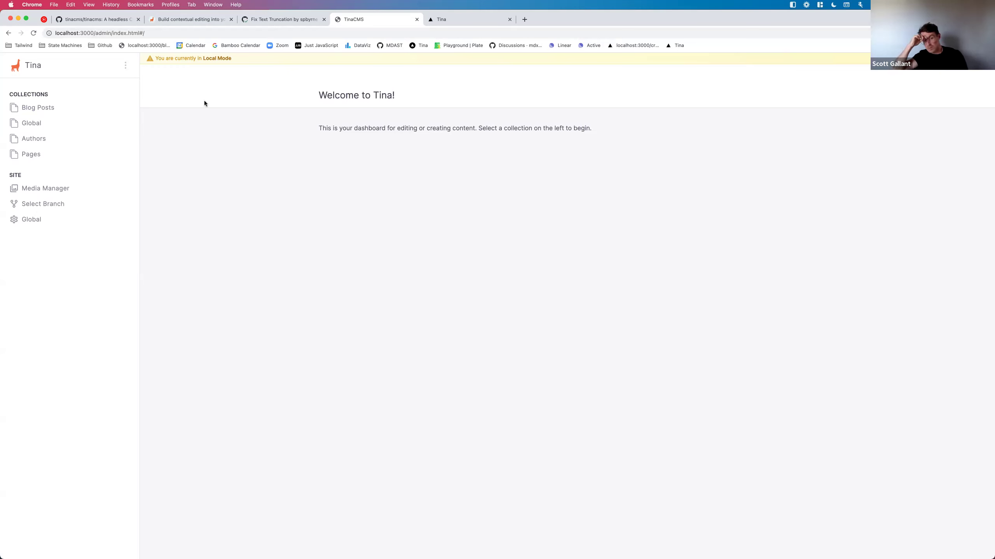
- Append preview to the dashboard address and load localhost:3000/admin/index.html#/preview
left_click(181, 31)
left_click(180, 32)
type("preview")
key("Return")
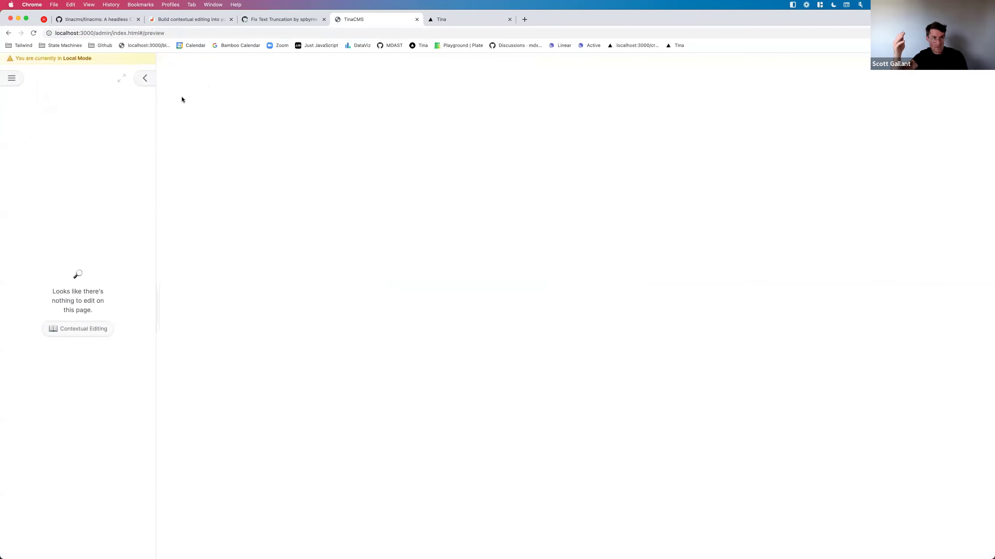
- Collapse and reopen the Pages editing sidebar, and widen it to nearly half the window so the navigation shows beside the form
left_click(140, 79)
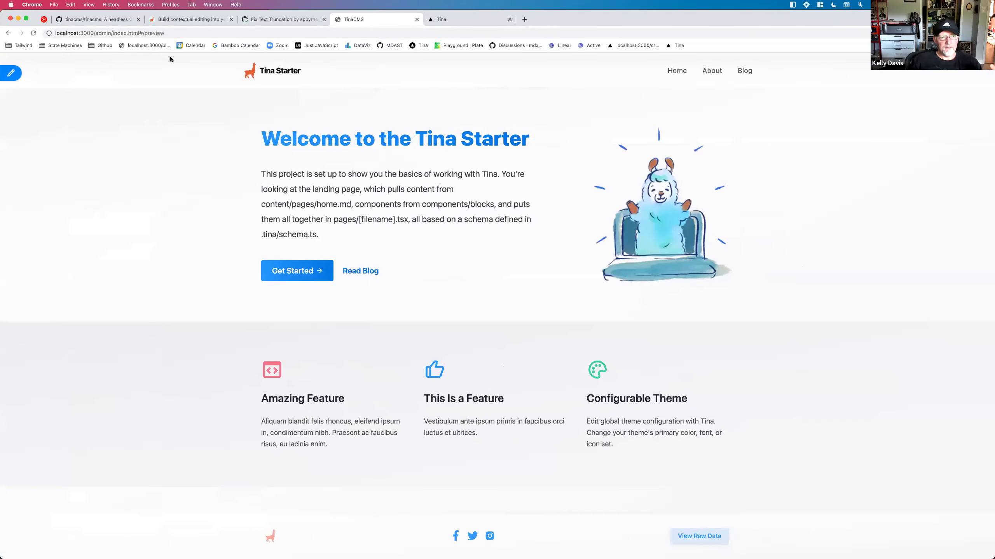
left_click(14, 75)
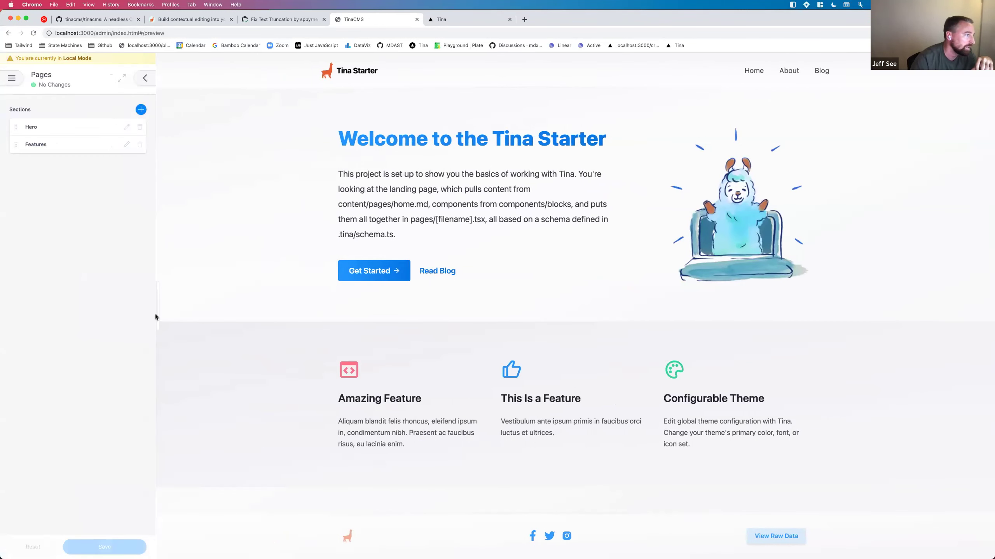
left_click_drag(155, 315, 476, 354)
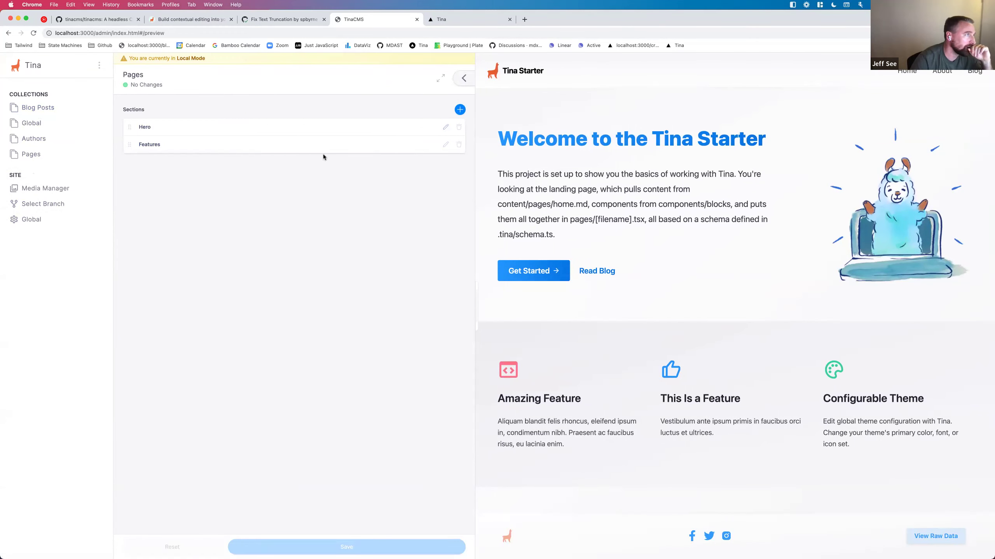
- Narrow the editing sidebar to about a fifth of the window, collapsing and reopening it before and after the resize
left_click(455, 78)
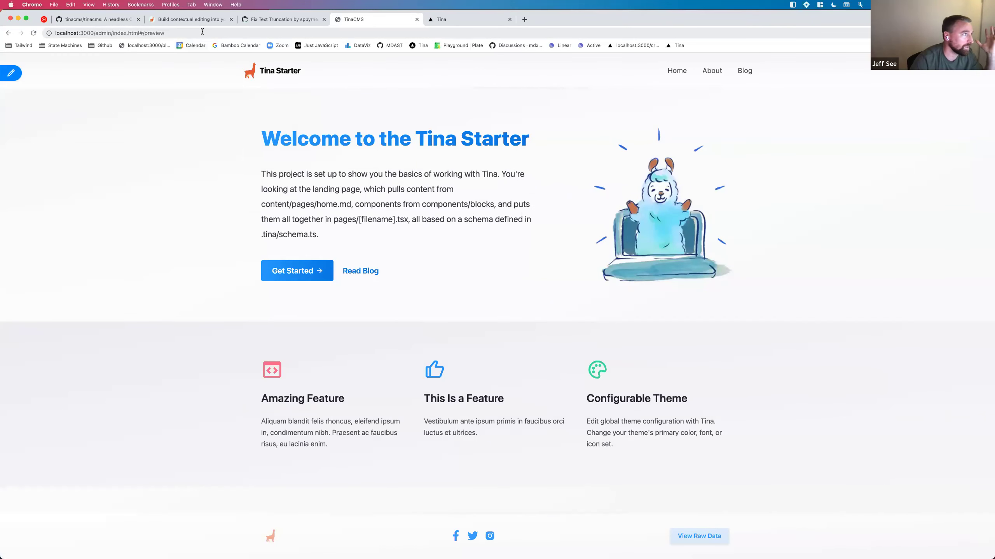
left_click(8, 75)
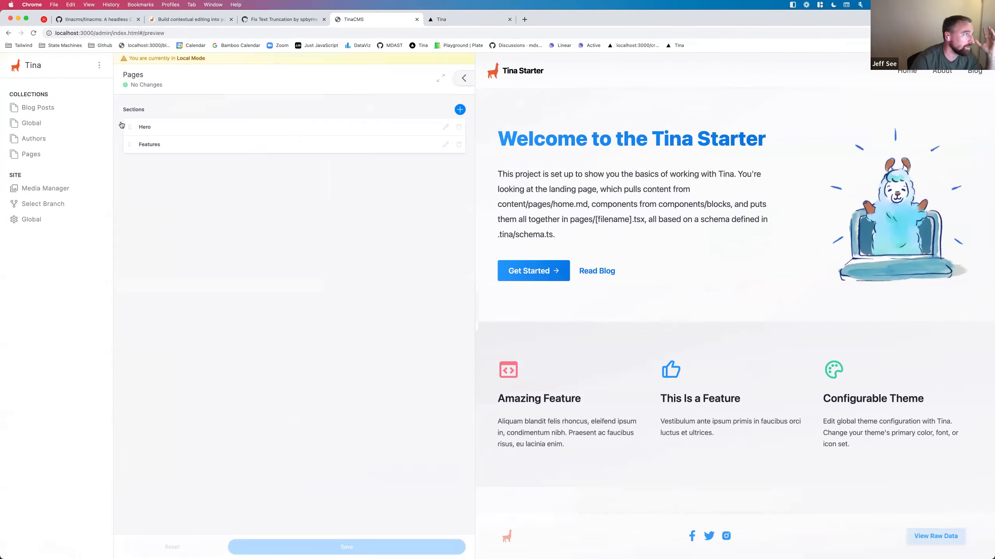
left_click_drag(475, 300, 215, 243)
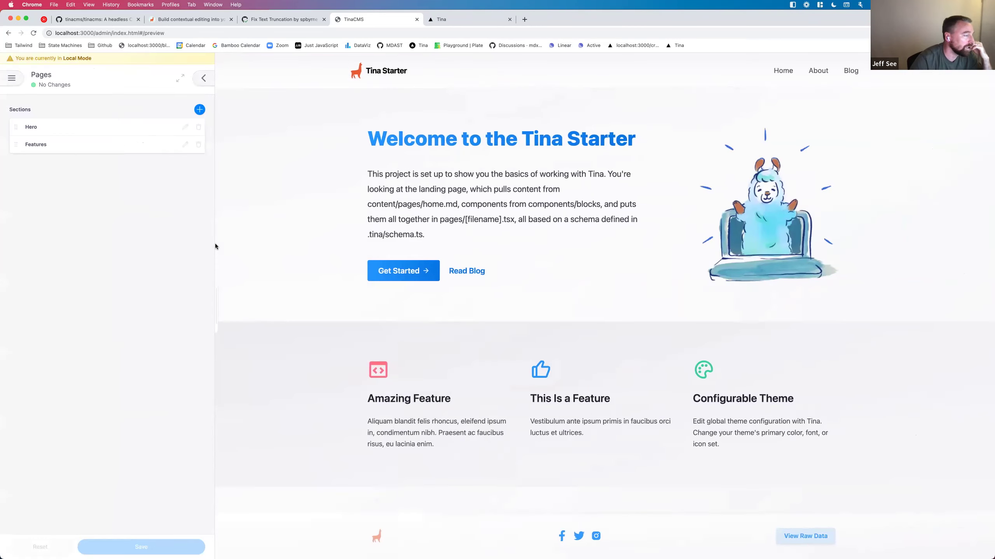
left_click(204, 78)
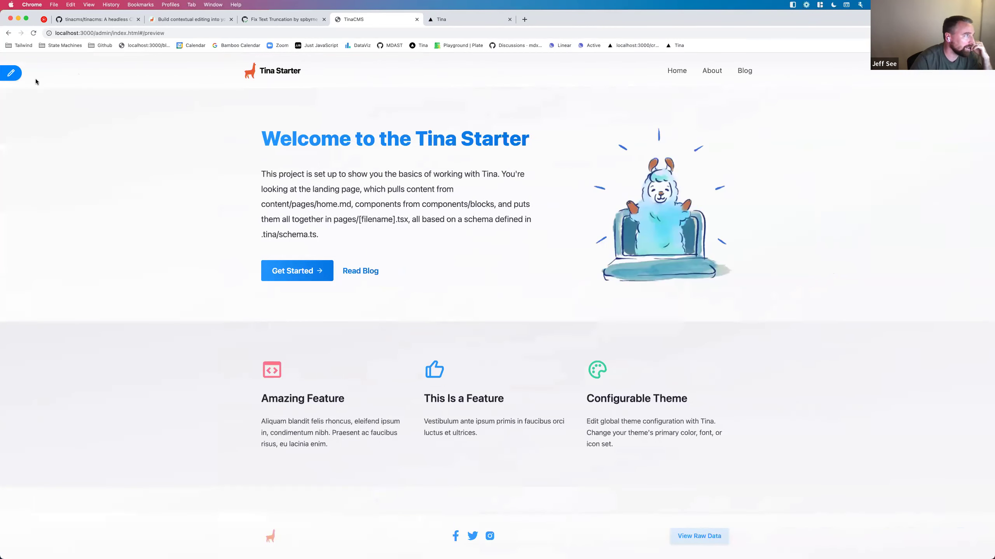
left_click(17, 76)
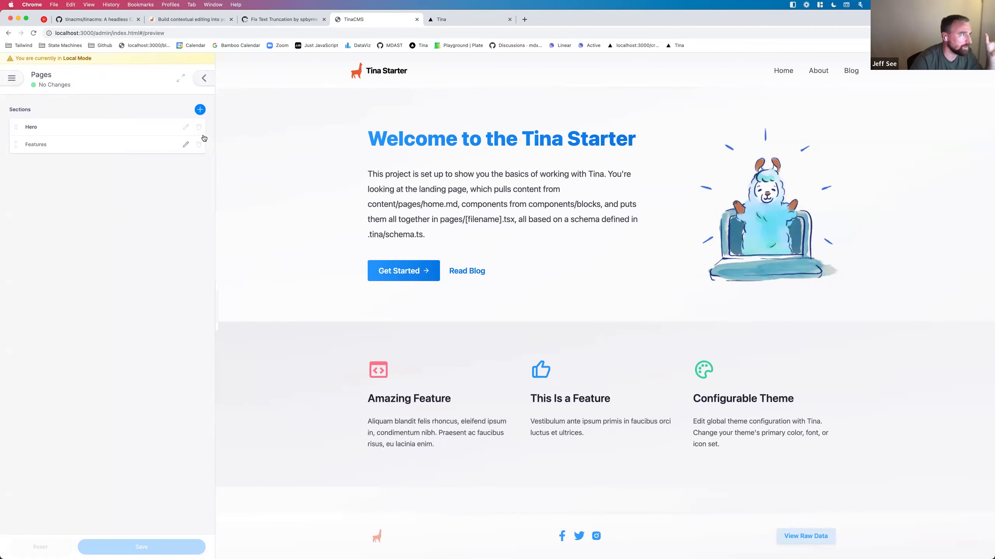
- Remove the stored localhost cookies for the site and reload the preview page
left_click(49, 33)
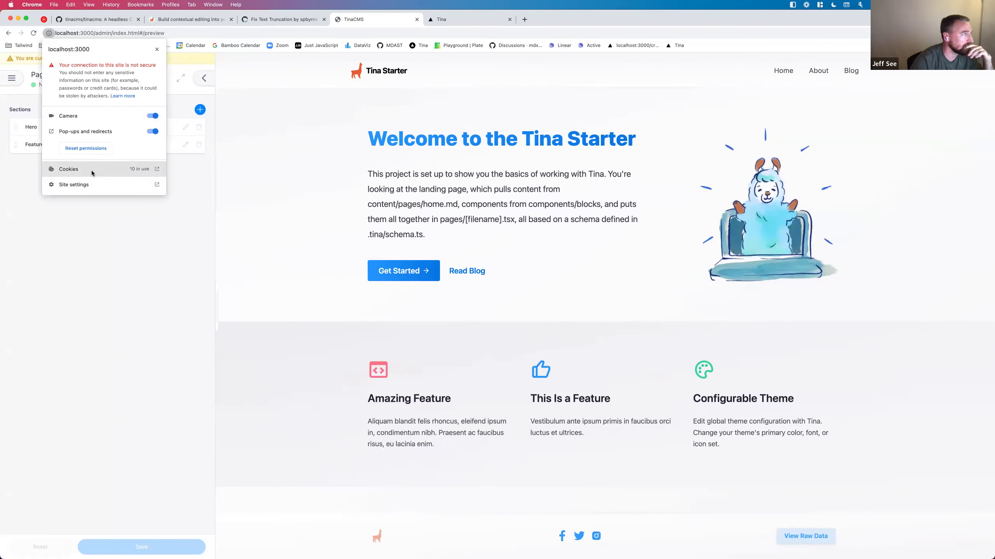
left_click(92, 171)
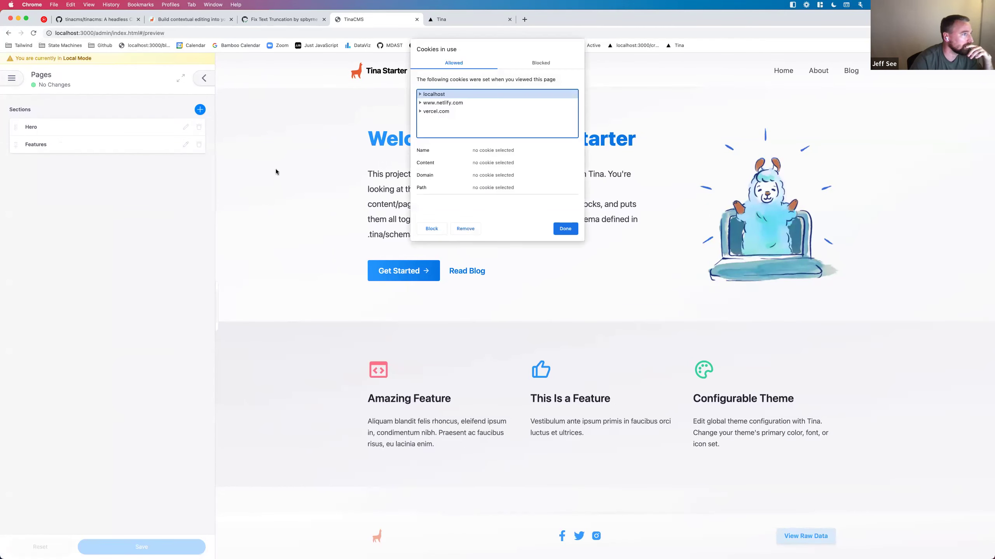
left_click(466, 229)
left_click(565, 229)
left_click(199, 32)
key("Return")
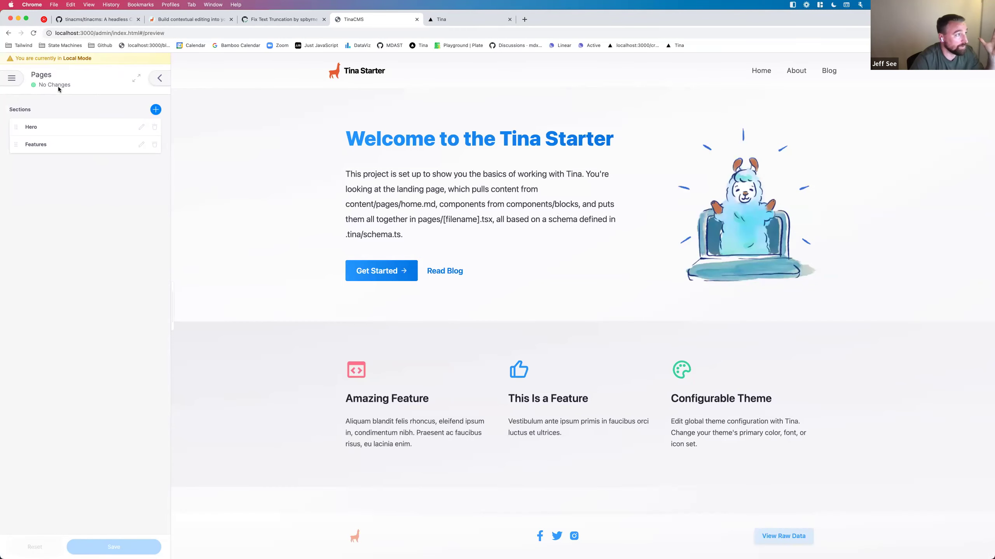
- View the Blog Posts collection from the preview's navigation, and go back to the landing page preview
left_click(12, 81)
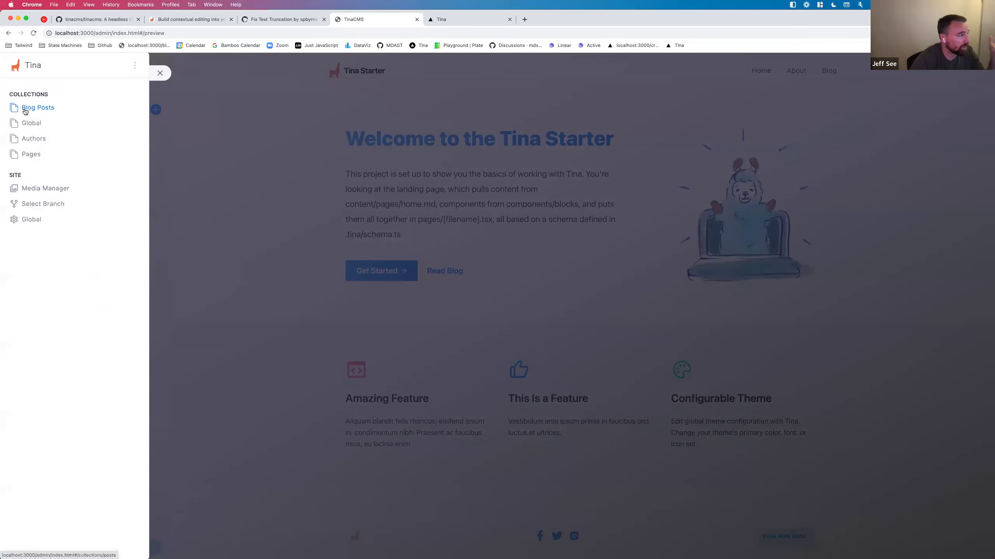
left_click(27, 107)
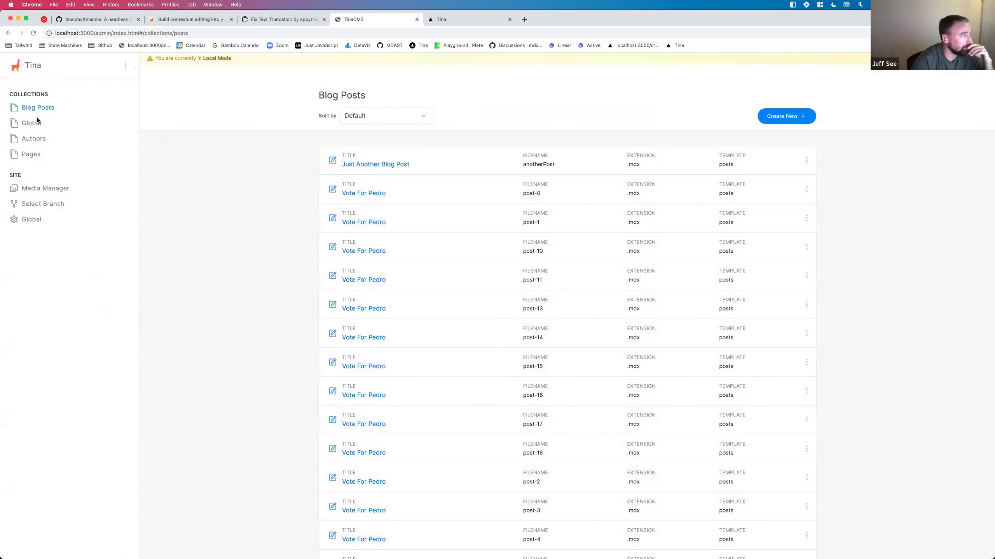
left_click(9, 33)
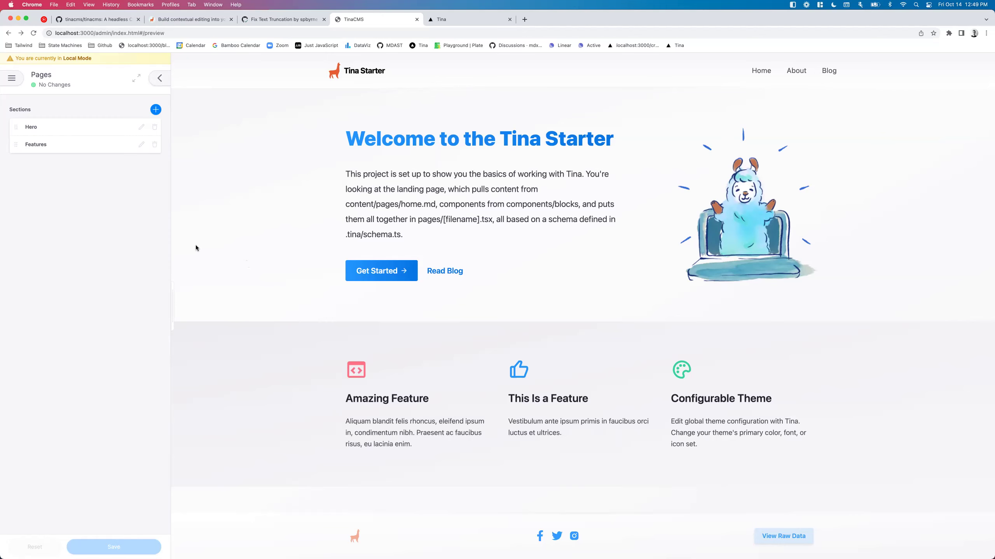
- Snap the browser window beside the code editor and widen it to about three fifths of the screen
key("ctrl+alt+Right")
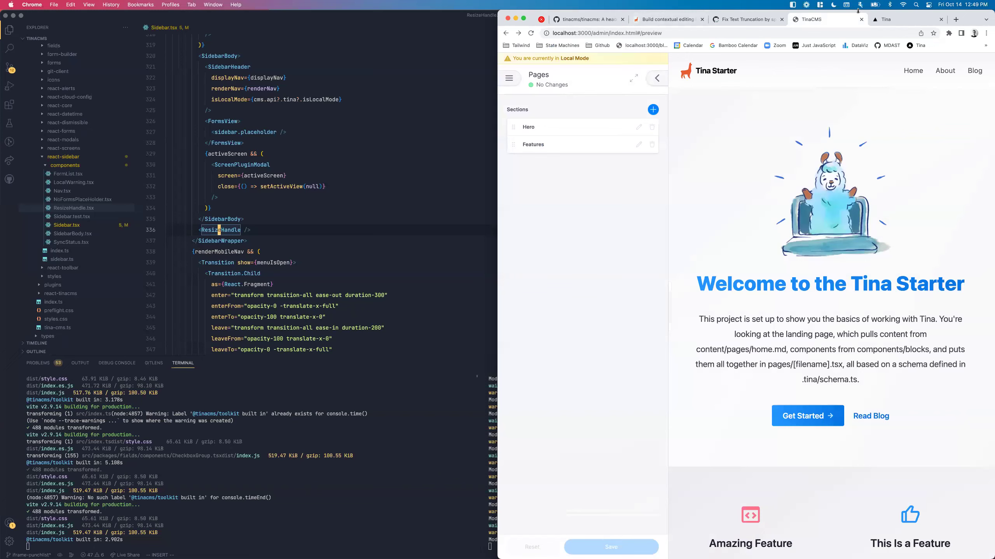
key("ctrl+alt+BackSpace")
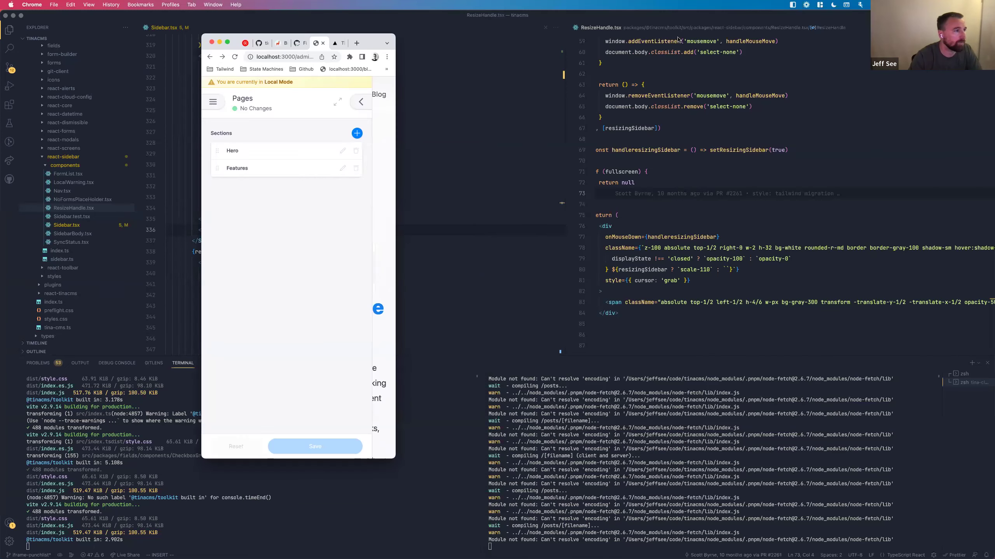
key("ctrl+alt+Right")
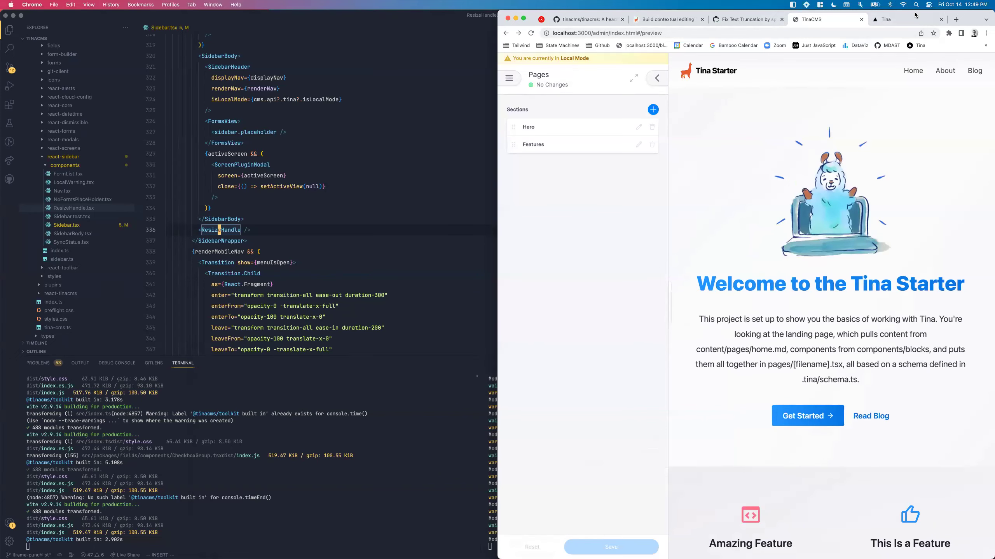
key("ctrl+alt+BackSpace")
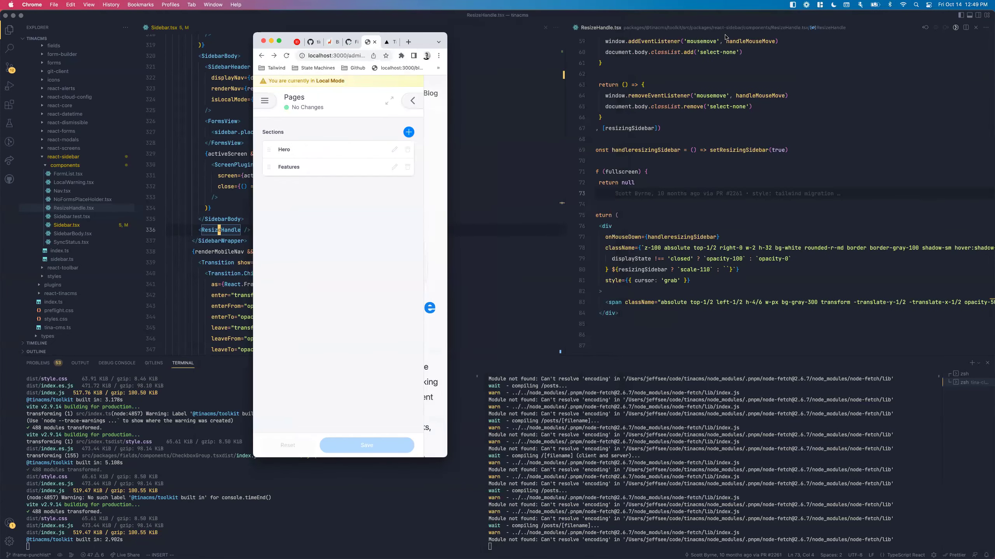
key("ctrl+alt+Right")
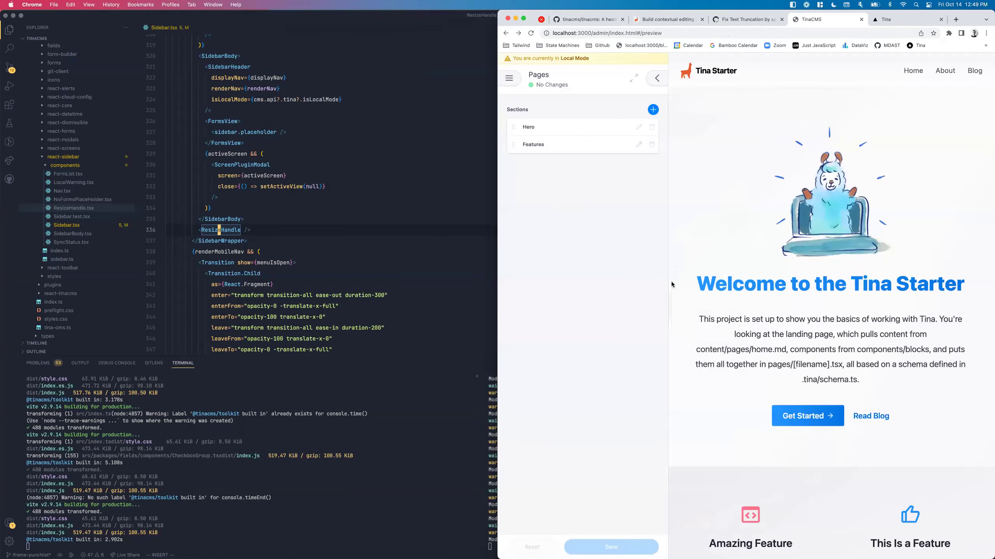
left_click_drag(497, 266, 390, 270)
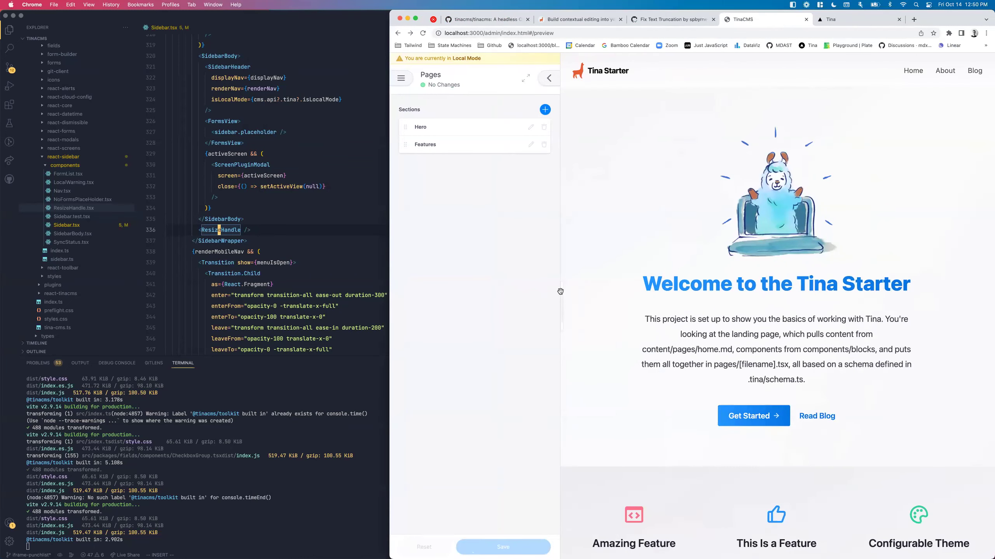
- Widen the editing sidebar, open the Features section's first feature item (Amazing Feature), and narrow the sidebar slightly
left_click_drag(561, 291, 738, 304)
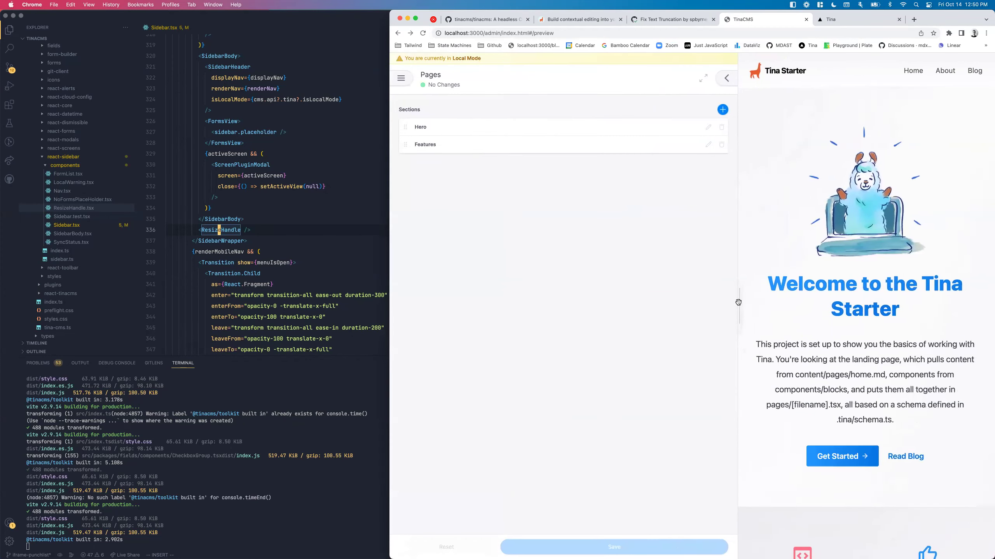
left_click(559, 145)
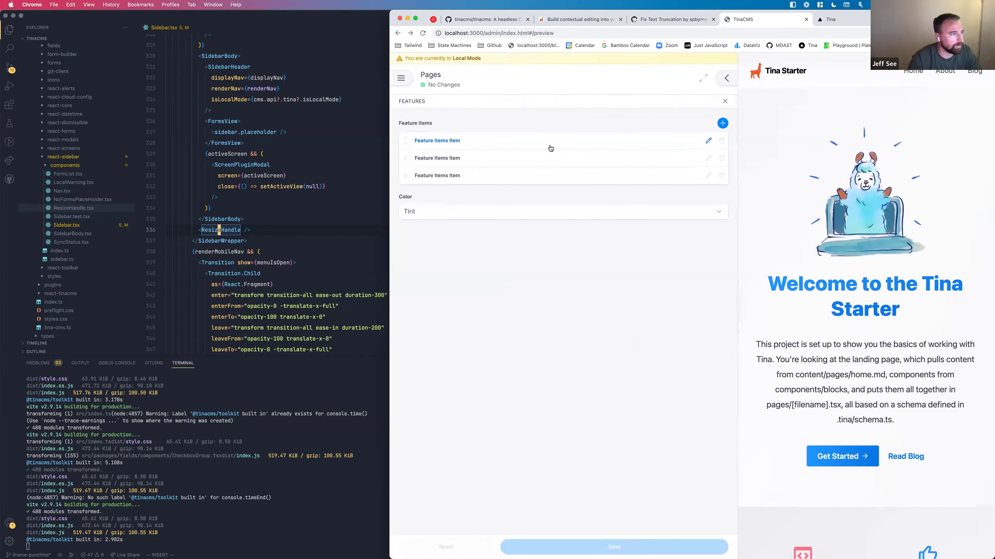
left_click(548, 146)
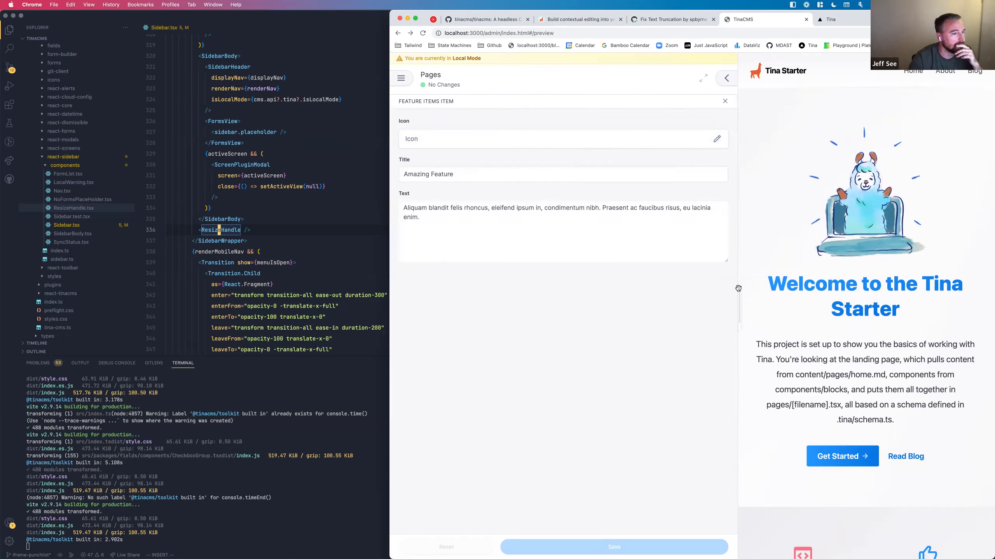
left_click_drag(739, 288, 655, 298)
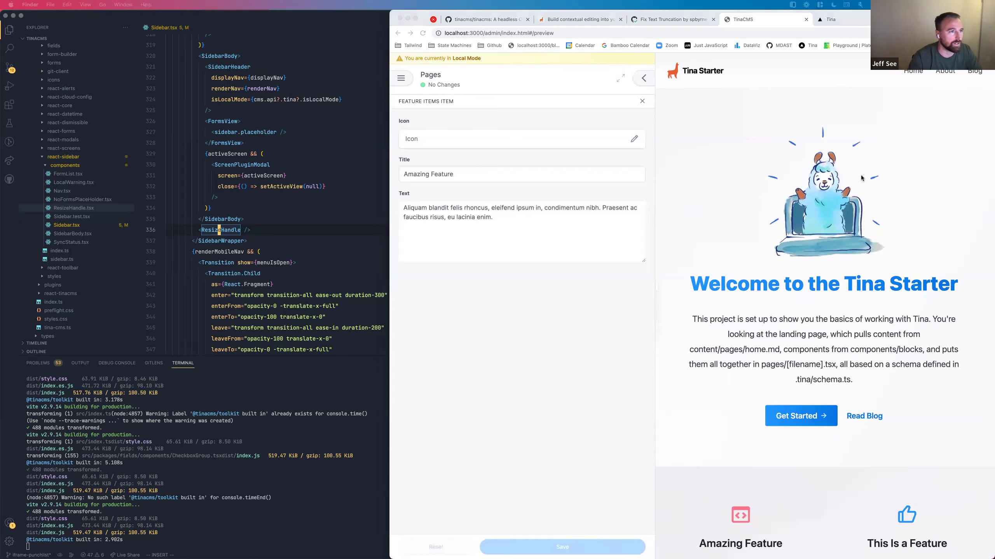
left_click(600, 284)
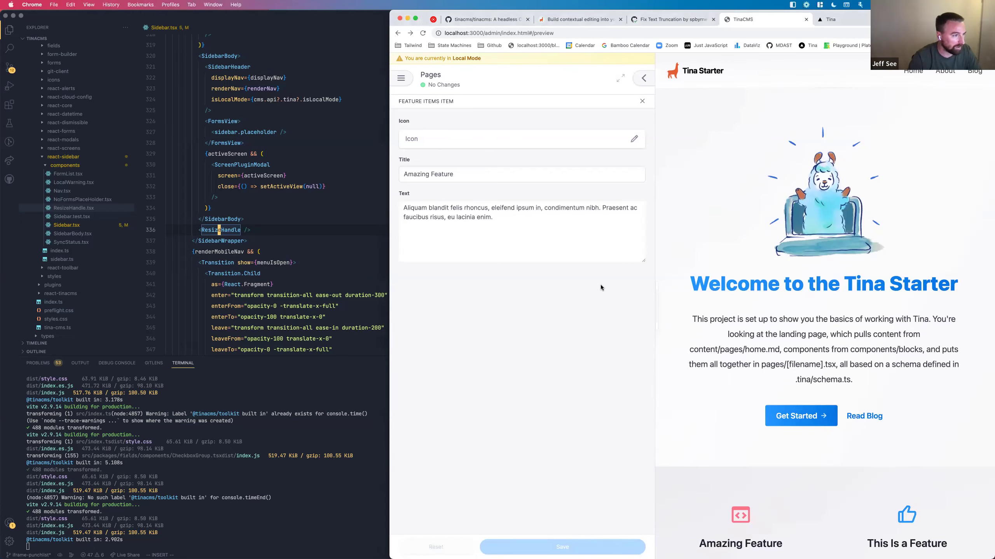
- Maximize the browser window and widen the editing sidebar until the collections navigation shows beside the feature item form
key("ctrl+alt+Return")
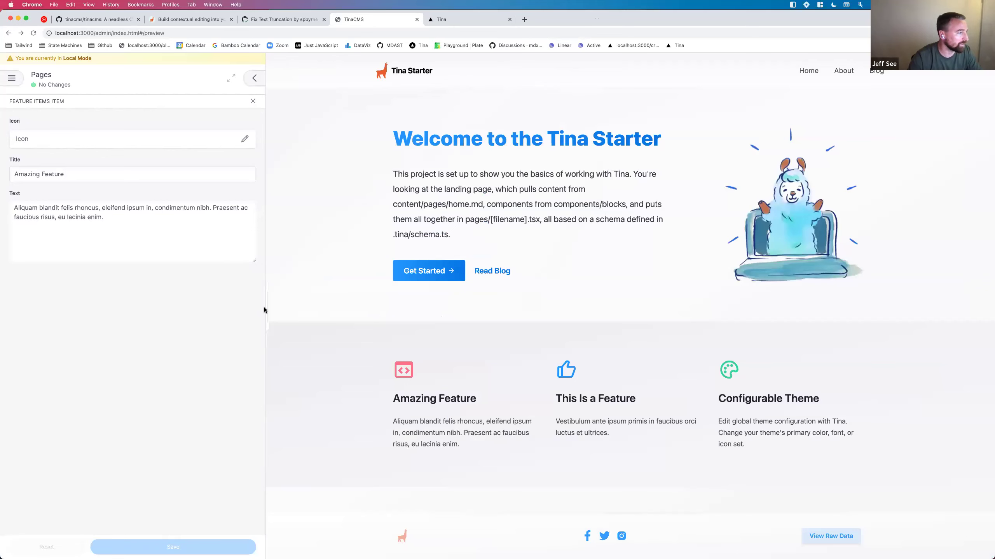
left_click_drag(264, 308, 416, 305)
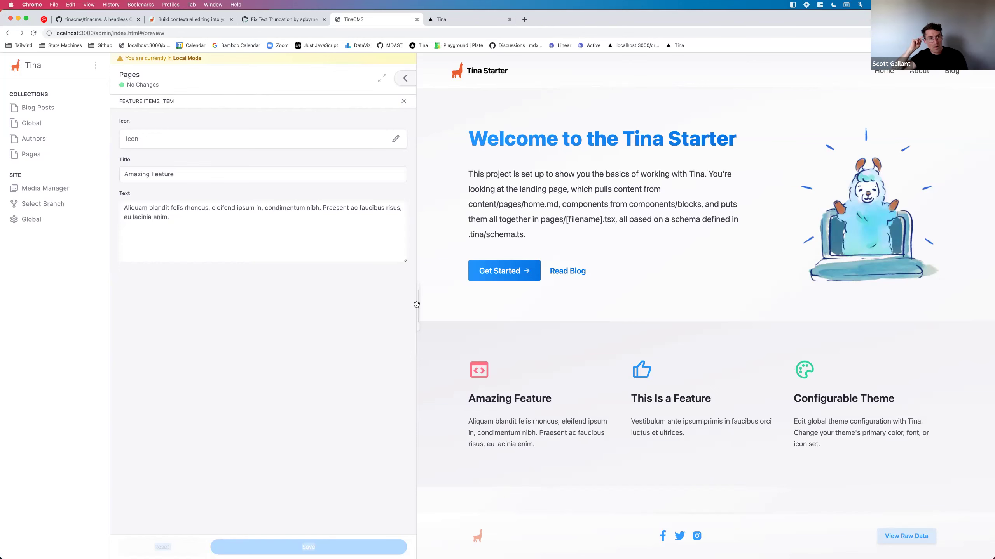
- Open the developer tools, turn on device emulation for the landing page preview, and set the emulated device to iPhone SE
key("super+alt+i")
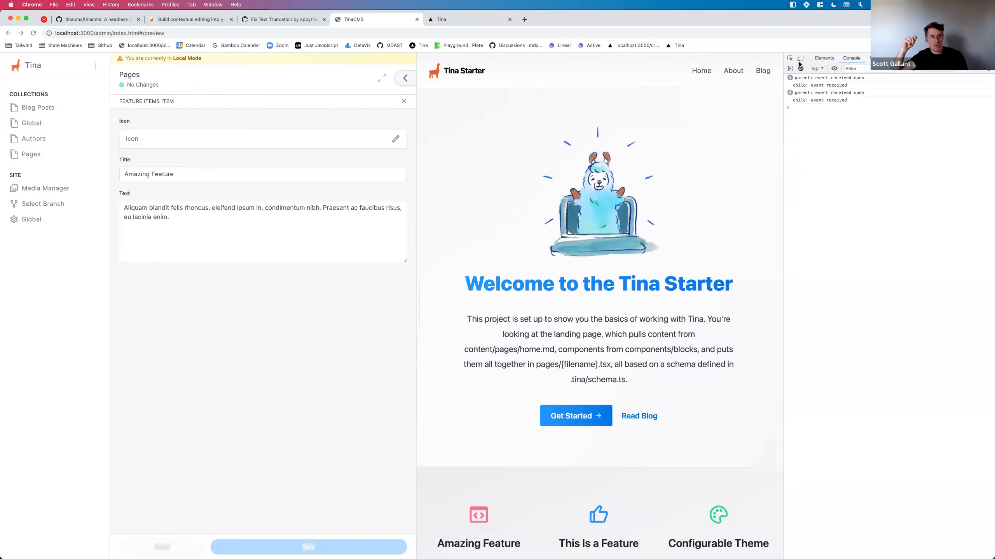
left_click(801, 58)
left_click(789, 68)
left_click(788, 68)
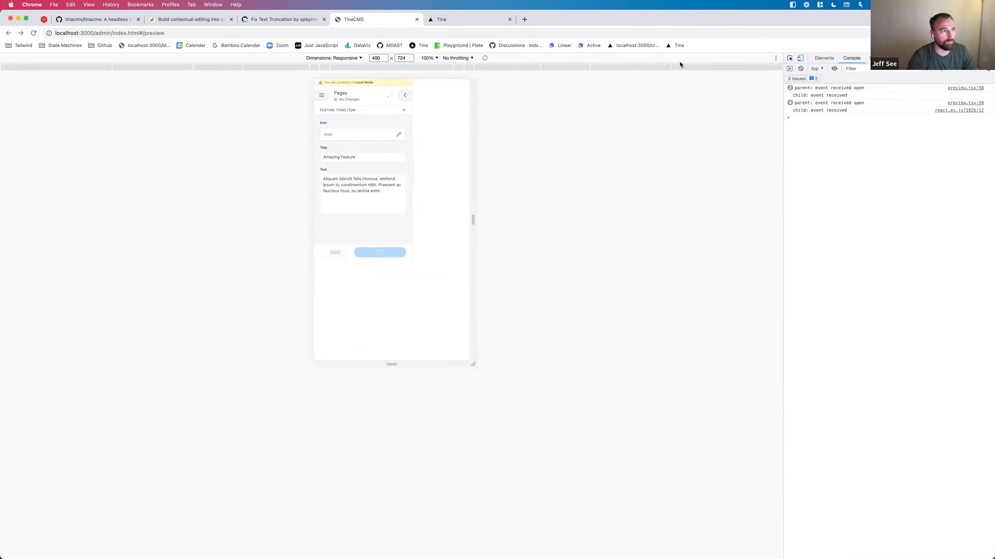
left_click(350, 58)
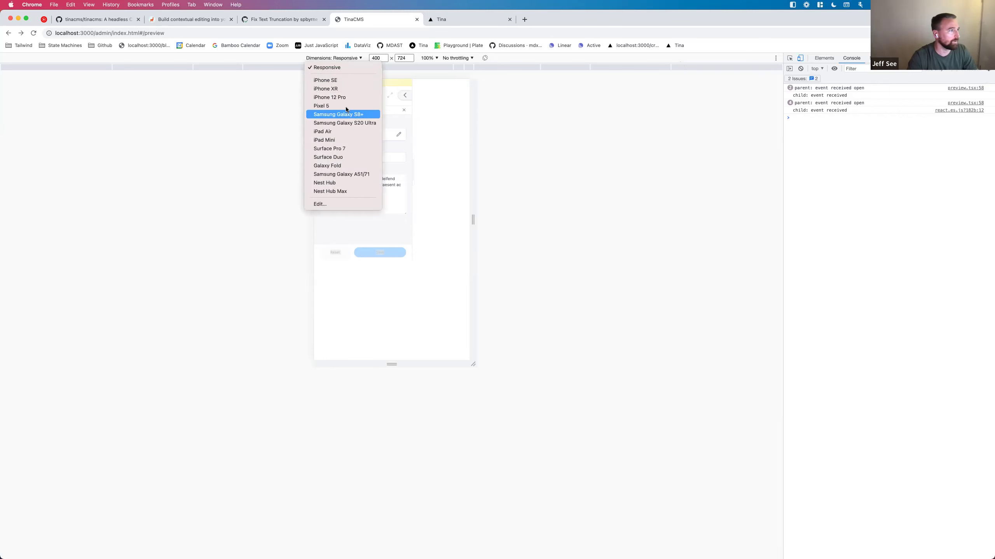
left_click(331, 80)
- Switch the emulated device dimensions to Responsive and set the viewport width to 1400
left_click(337, 58)
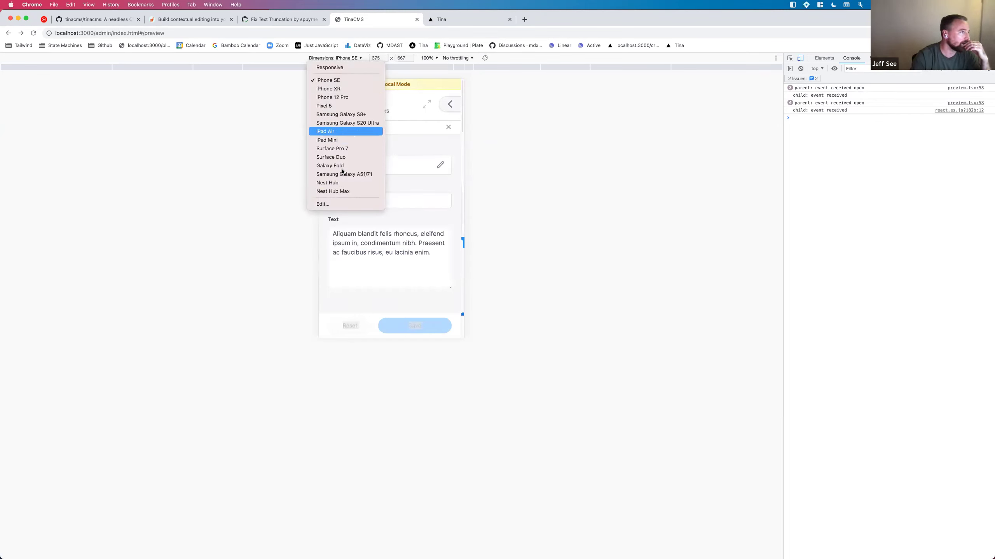
left_click(374, 57)
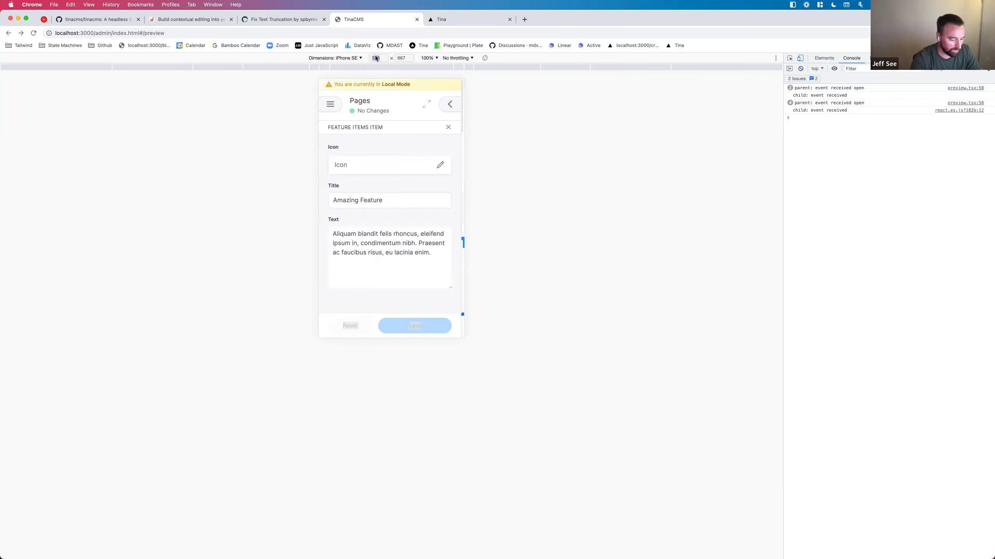
left_click(349, 58)
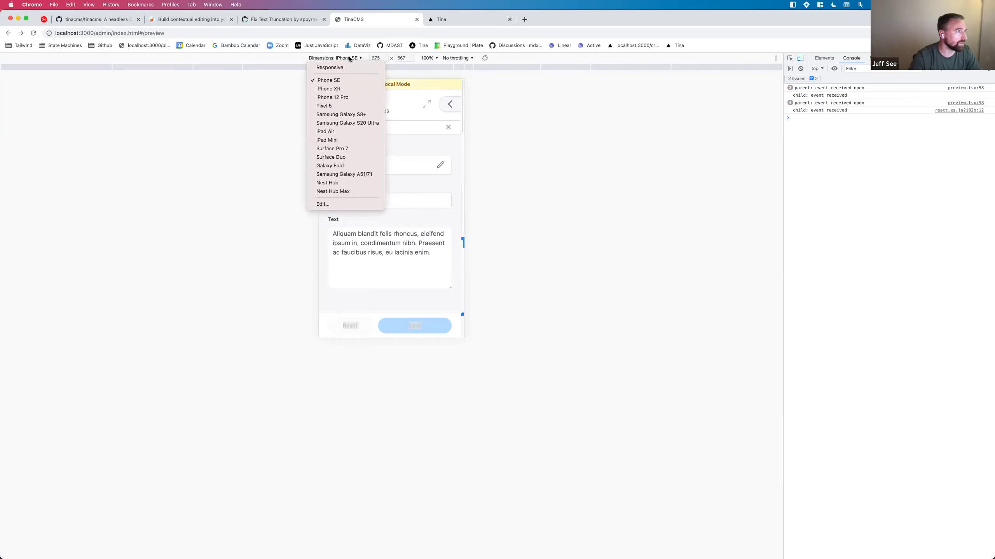
left_click(351, 65)
left_click(378, 57)
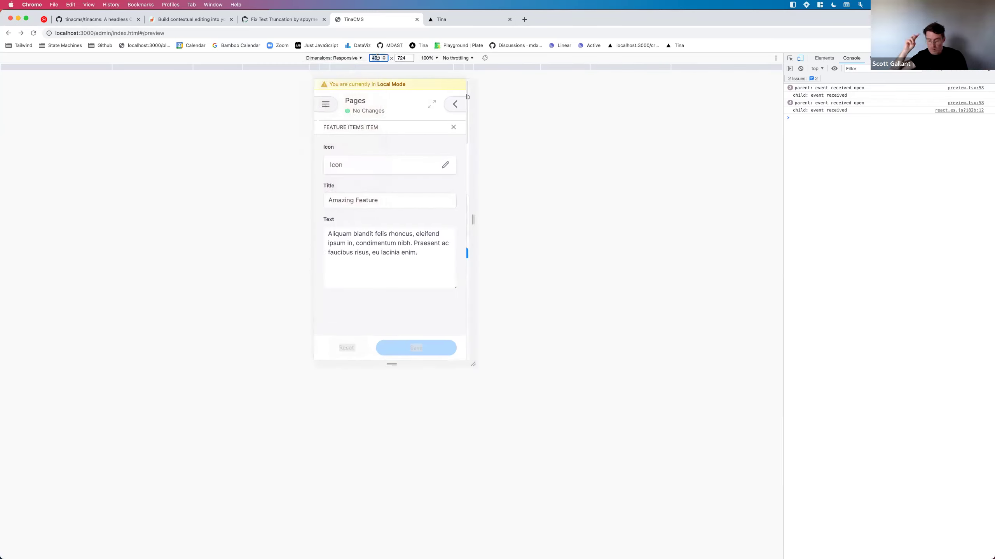
type("1400")
key("Tab")
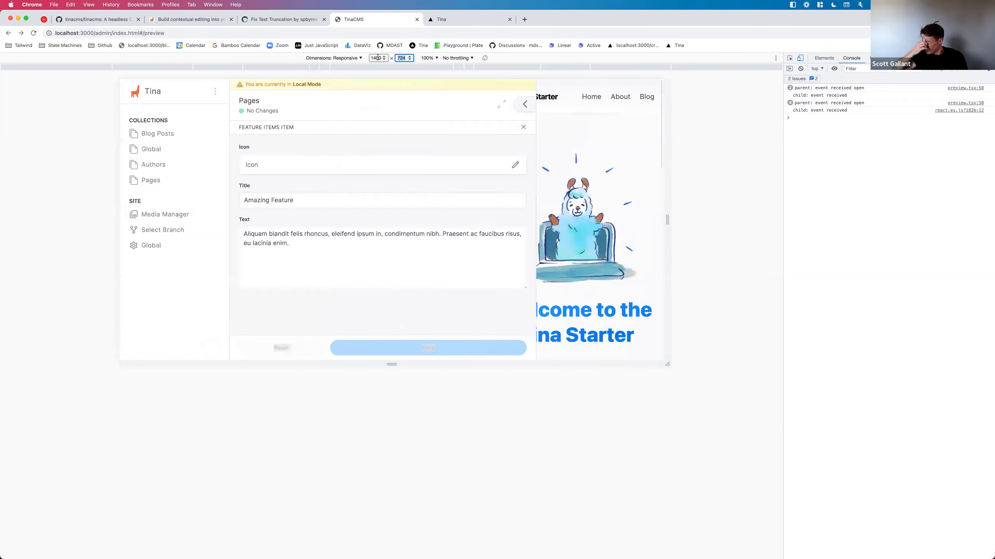
- Collapse the editing sidebar in the 1400-wide emulated preview and expand it again
left_click(498, 219)
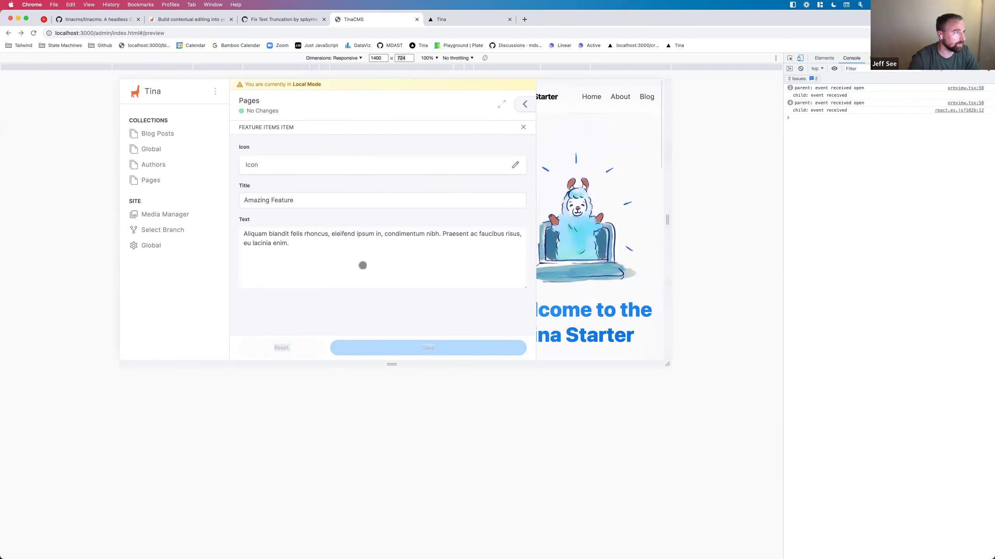
left_click(535, 103)
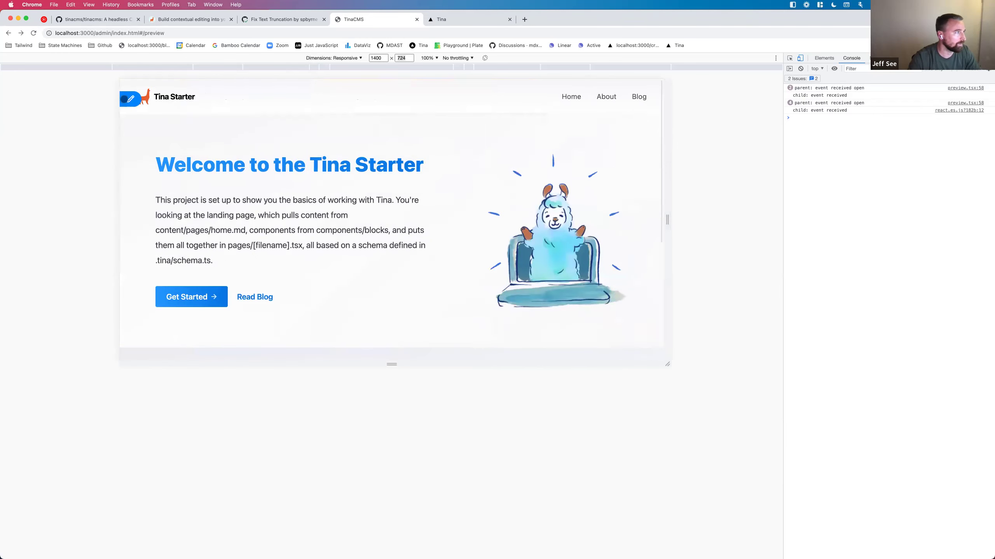
left_click(126, 100)
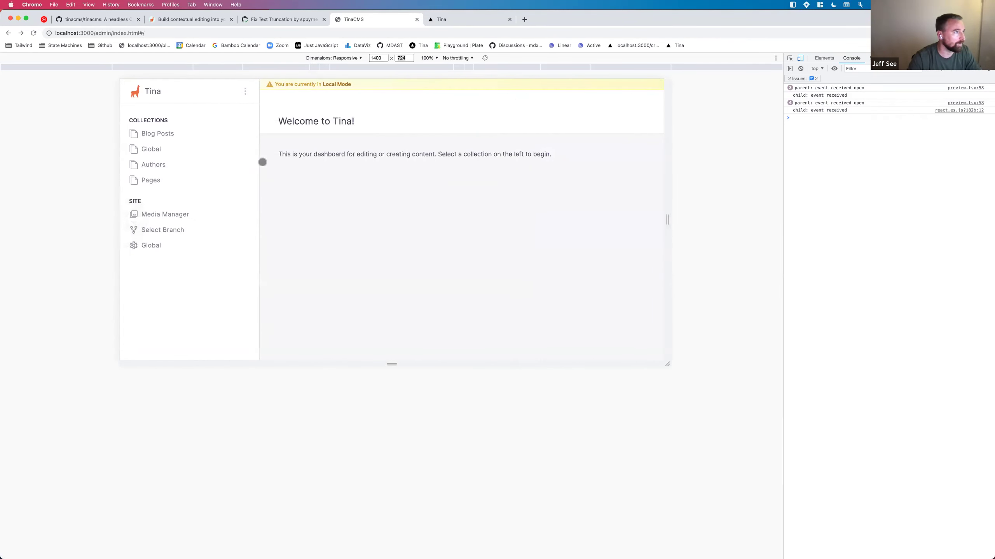
- Turn off device emulation and load the landing page preview at localhost:3000/admin/index.html#/preview
left_click(798, 59)
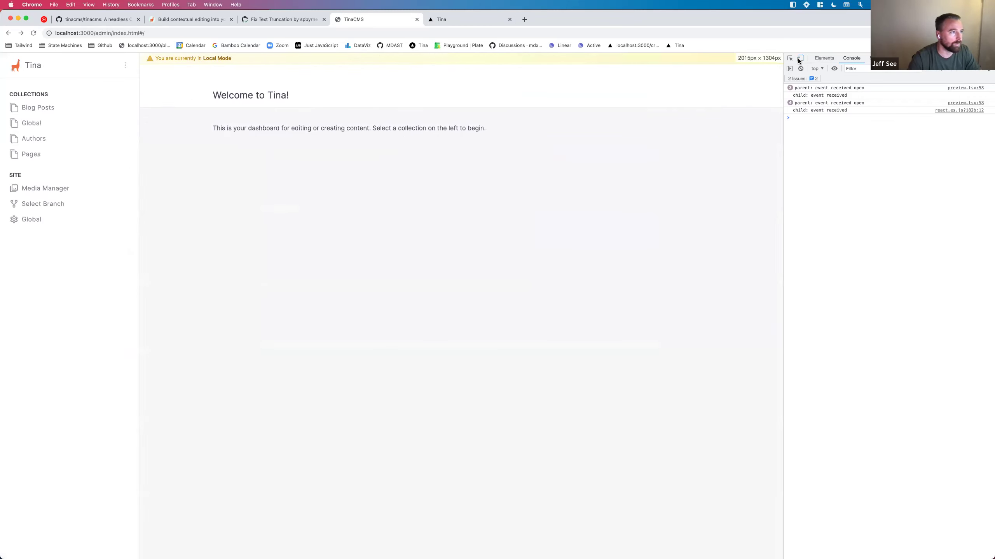
left_click(170, 33)
left_click(170, 33)
type("preview")
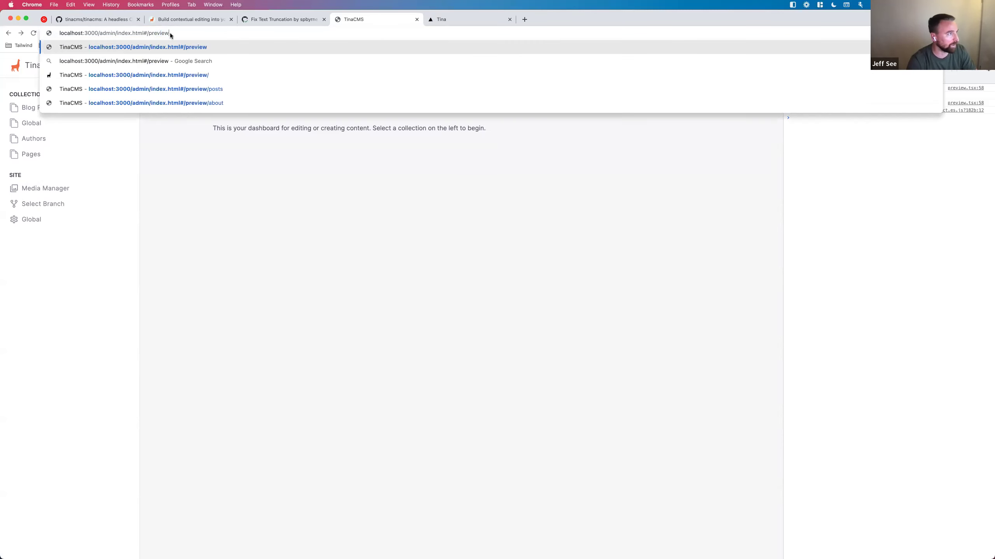
key("Return")
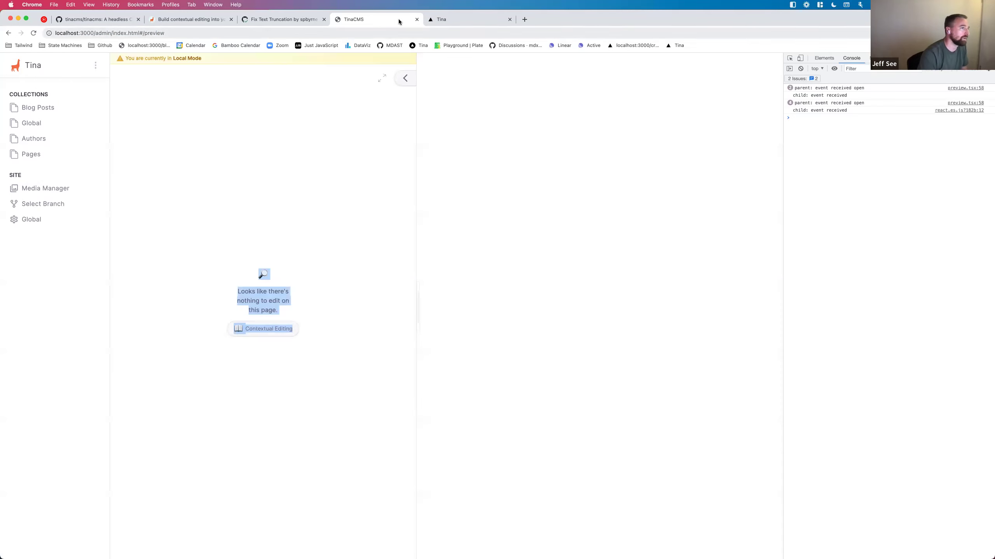
- Collapse the preview's editing sidebar, and go to the admin dashboard by removing preview from the end of the URL
left_click(406, 79)
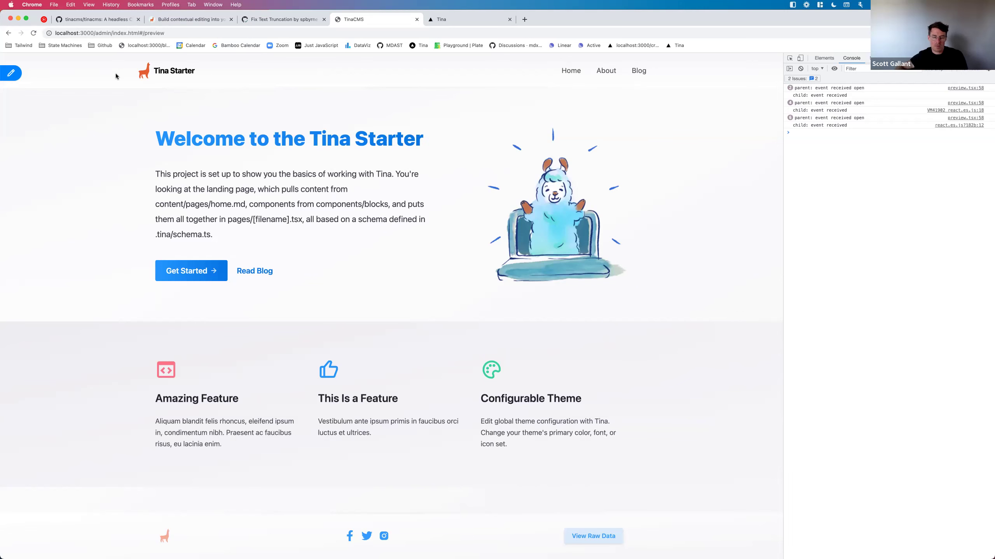
double_click(156, 33)
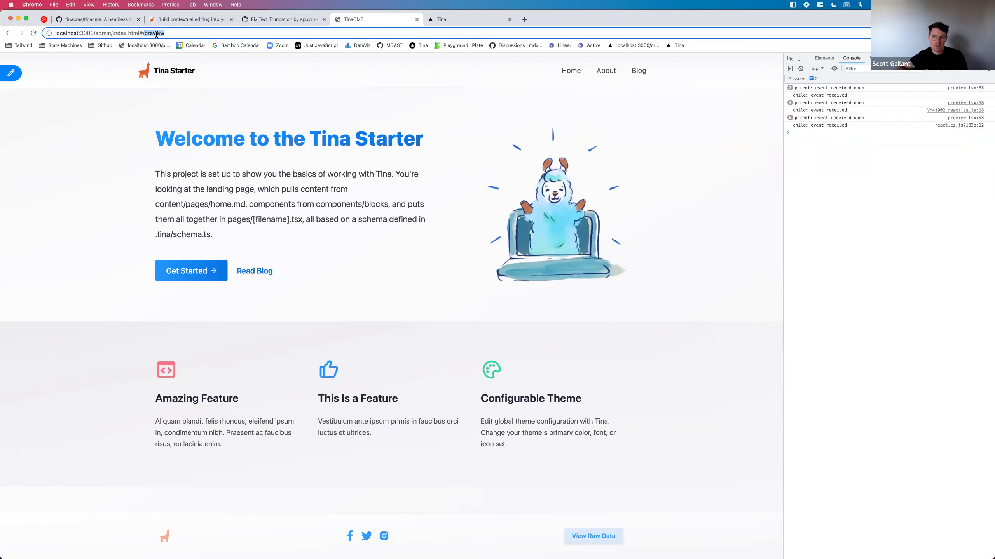
key("BackSpace")
key("Return")
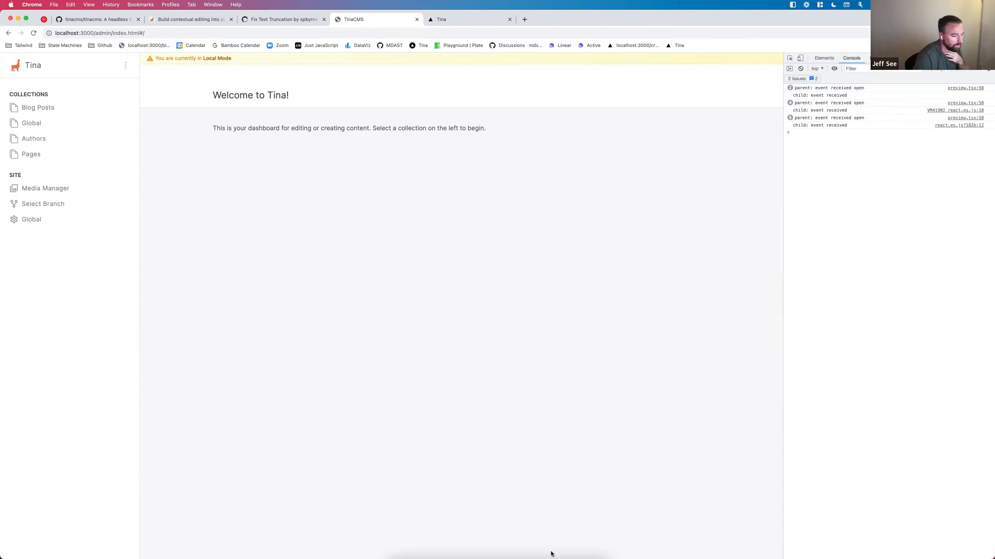
- Switch to Visual Studio Code, open preview.tsx to look through the Preview component, and open App.tsx from the same folder
left_click(509, 542)
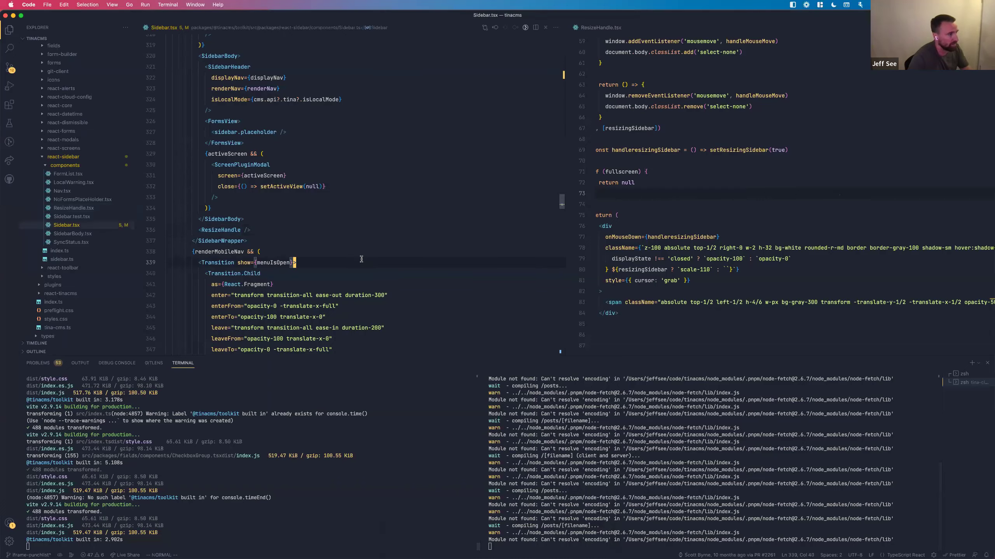
key("super+p")
type("preview")
key("Return")
scroll(310, 244, "down", 20)
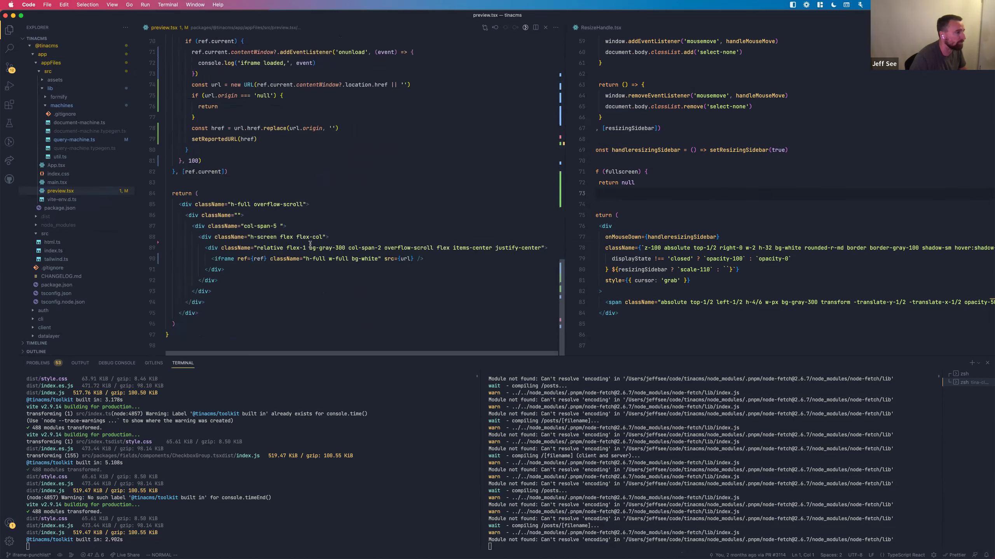
scroll(310, 244, "up", 20)
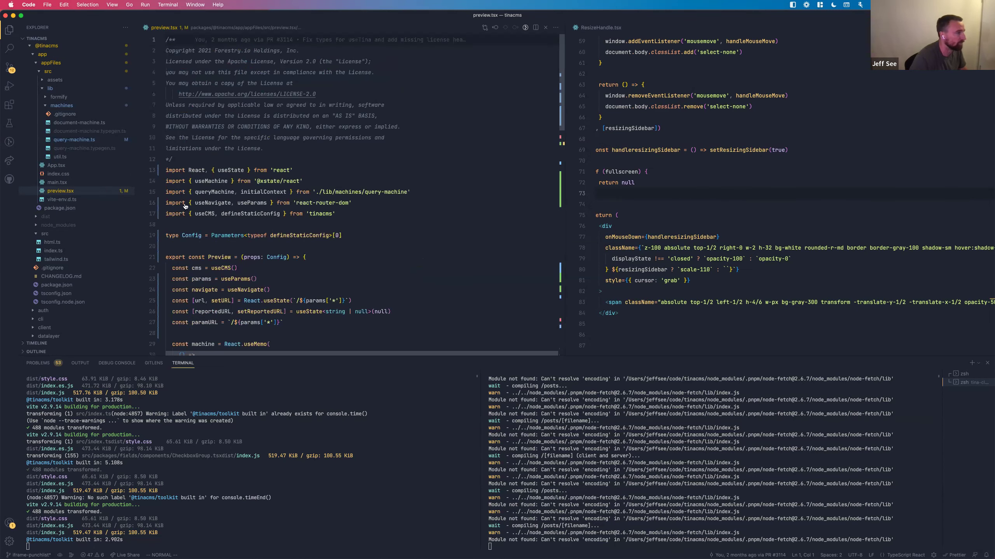
left_click(94, 166)
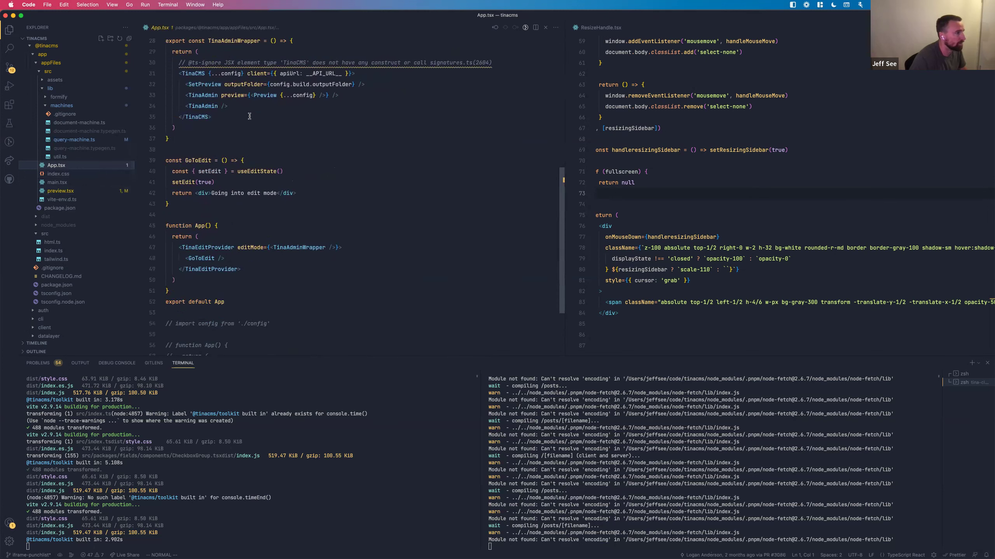